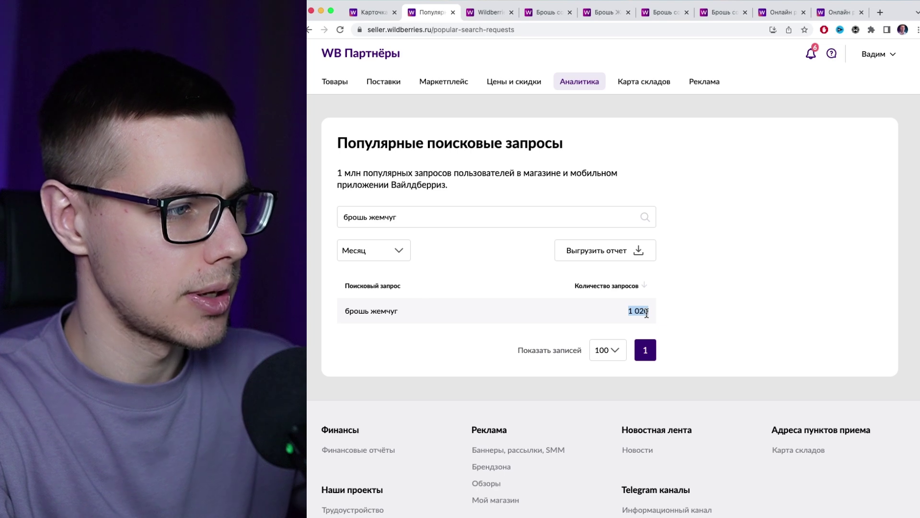
# - Search the popular search requests for "брошь бисер"
pyautogui.click(429, 218)
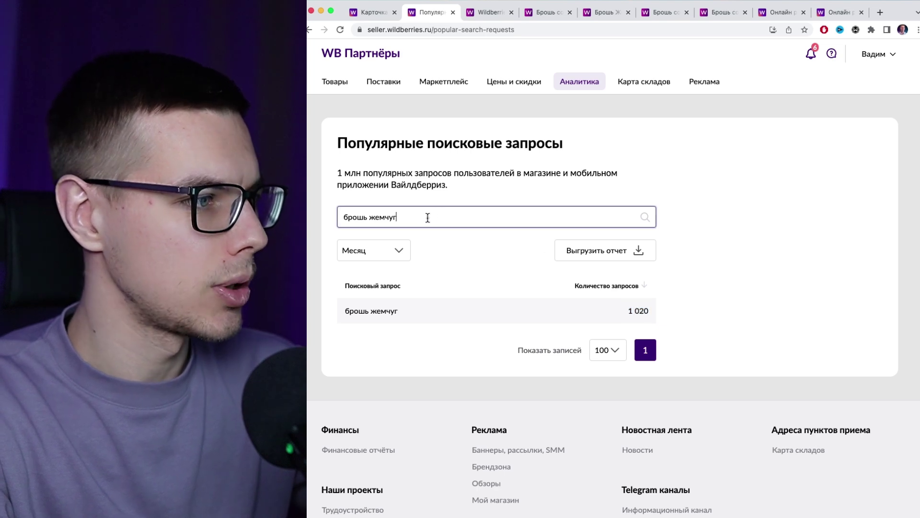
pyautogui.click(546, 12)
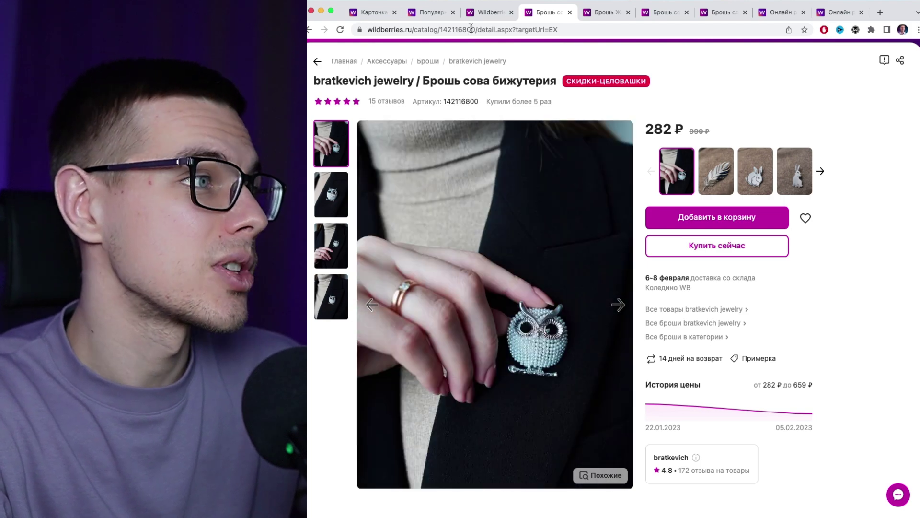
pyautogui.click(420, 12)
pyautogui.moveTo(398, 217); pyautogui.dragTo(381, 218)
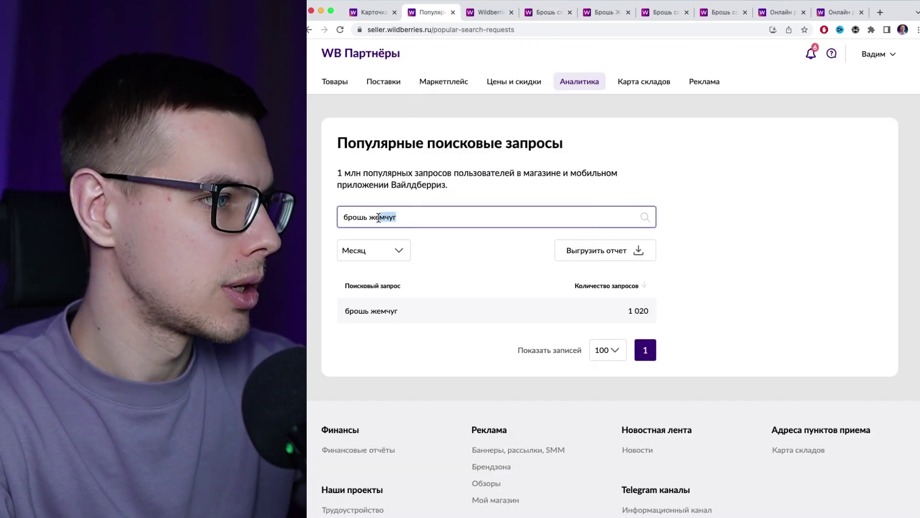
pyautogui.write('бисер')
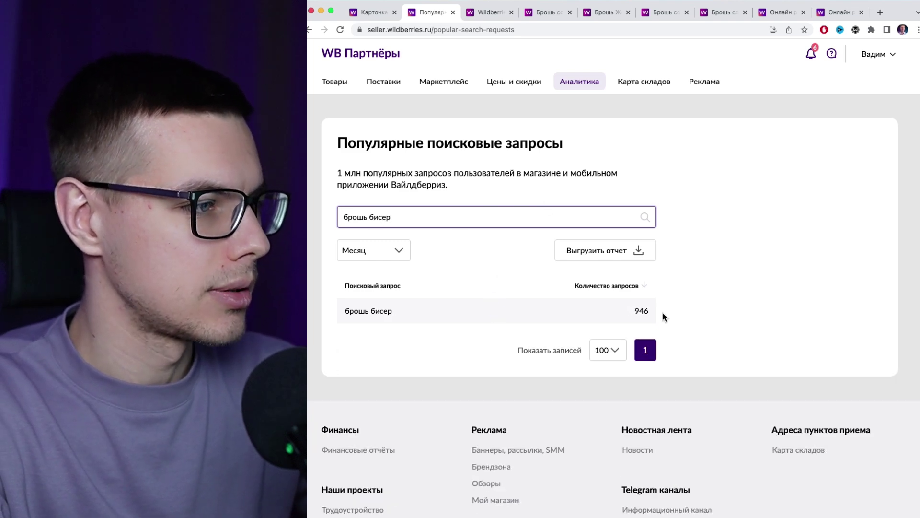
# - Check the popular requests for "брошь из бисера" and append "из бисера" to the owl brooch's Наименование
pyautogui.click(368, 217)
pyautogui.write('из')
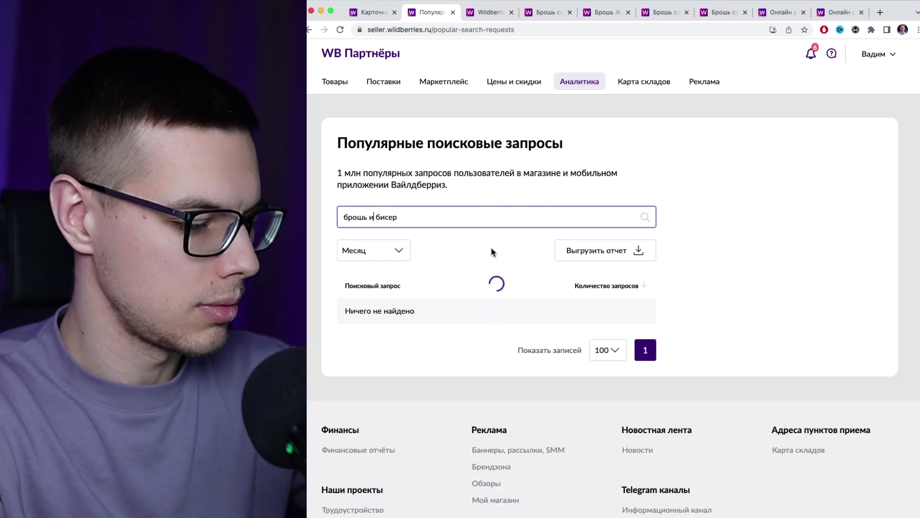
pyautogui.click(432, 219)
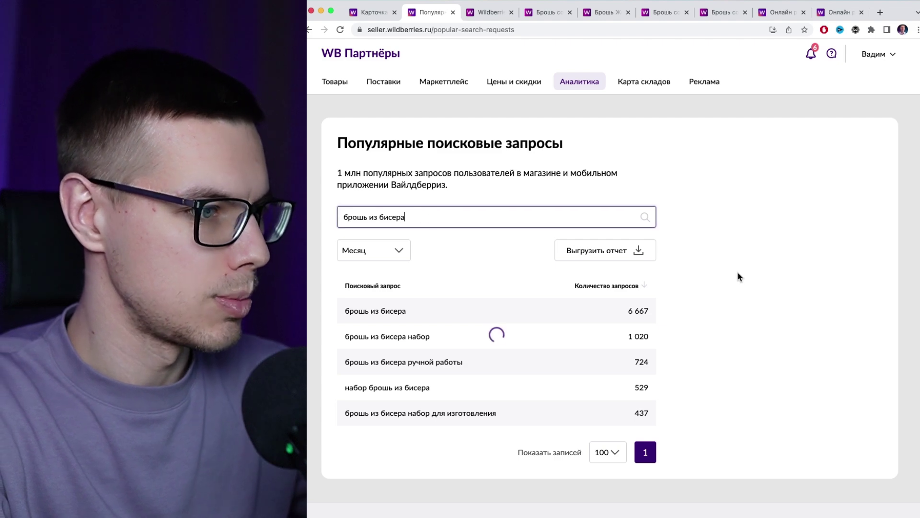
pyautogui.moveTo(652, 316); pyautogui.dragTo(628, 315)
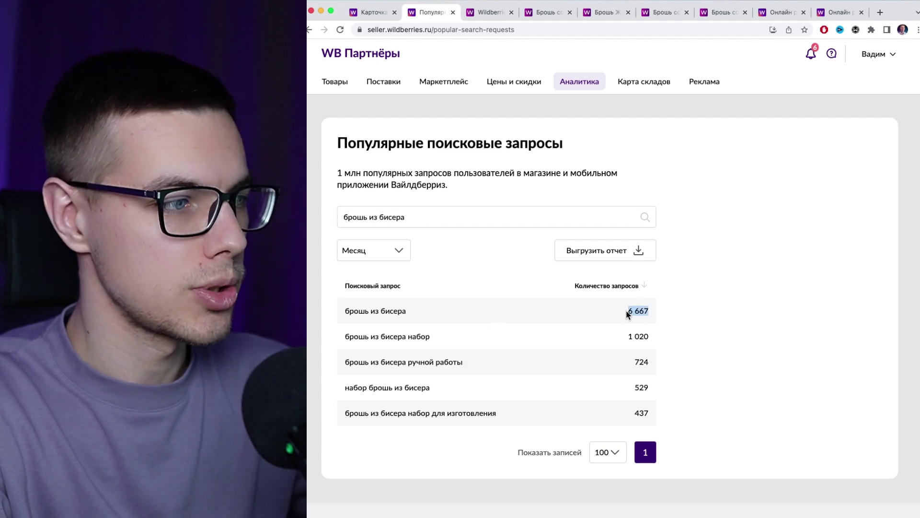
pyautogui.click(372, 8)
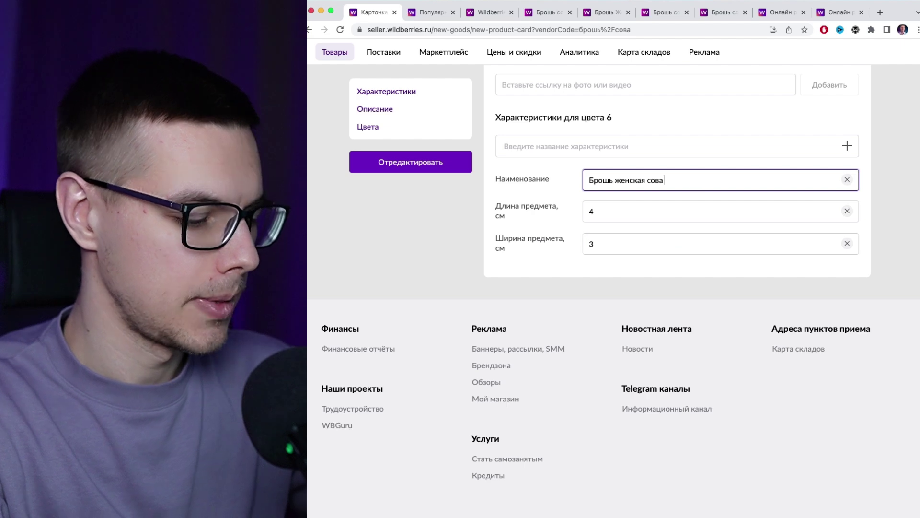
pyautogui.write('з 6')
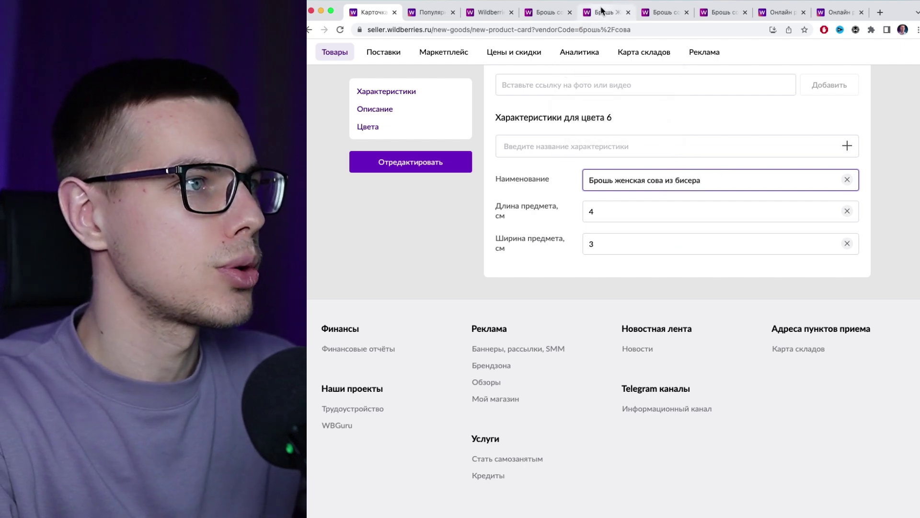
# - View the Keyring owl brooch listing and search the popular requests for "брошь жемчужная"
pyautogui.click(602, 13)
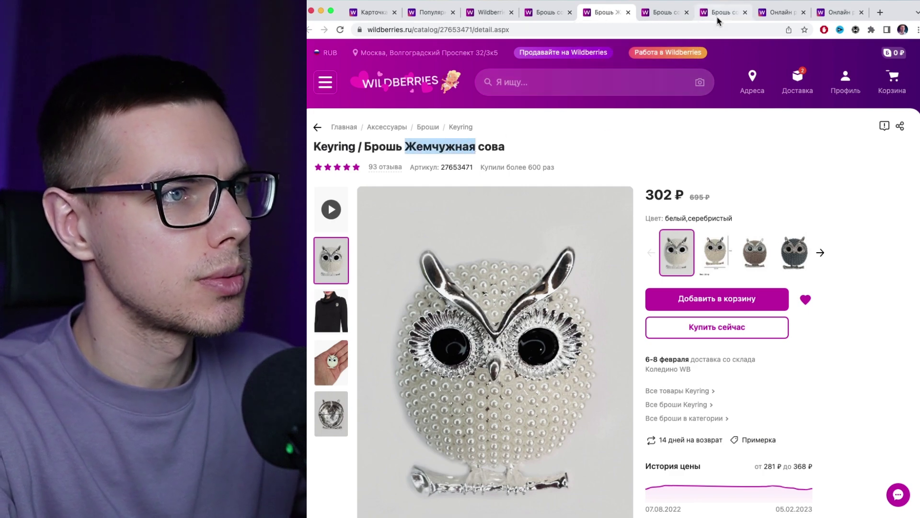
pyautogui.click(428, 12)
pyautogui.moveTo(405, 217); pyautogui.dragTo(375, 217)
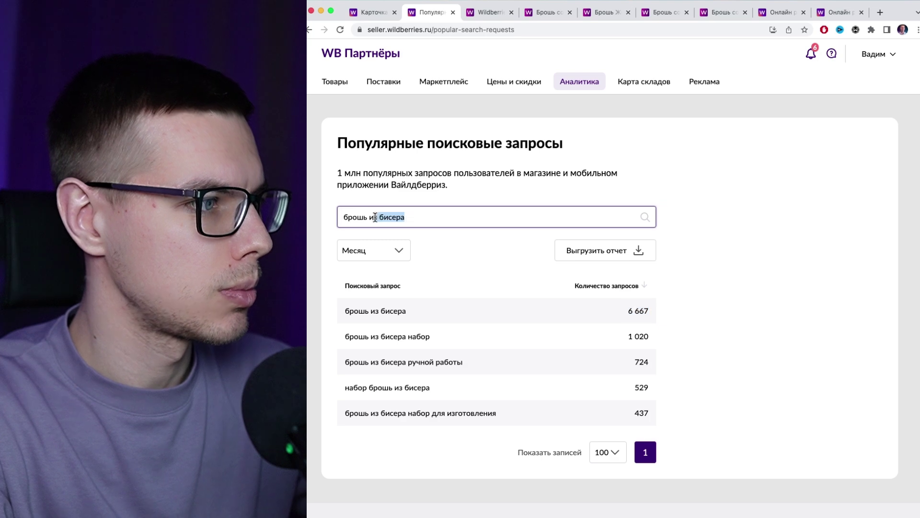
pyautogui.write('жемч')
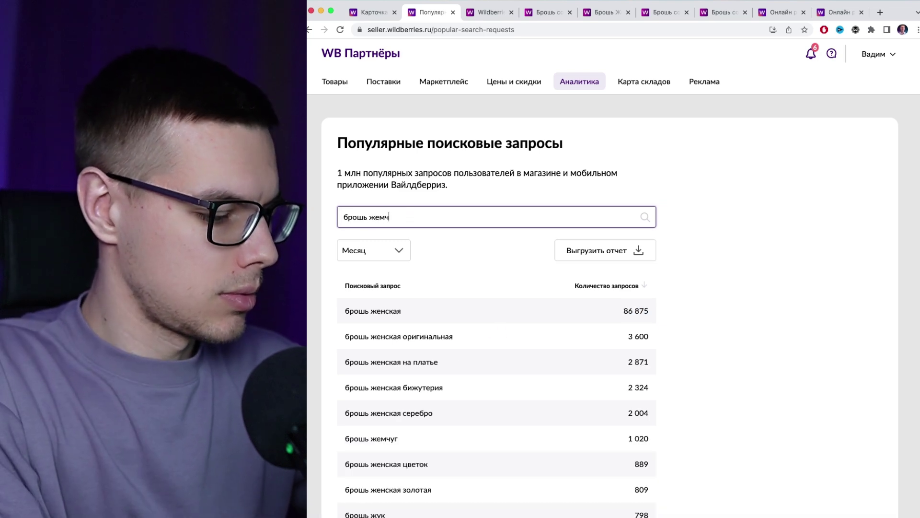
pyautogui.write('ужная')
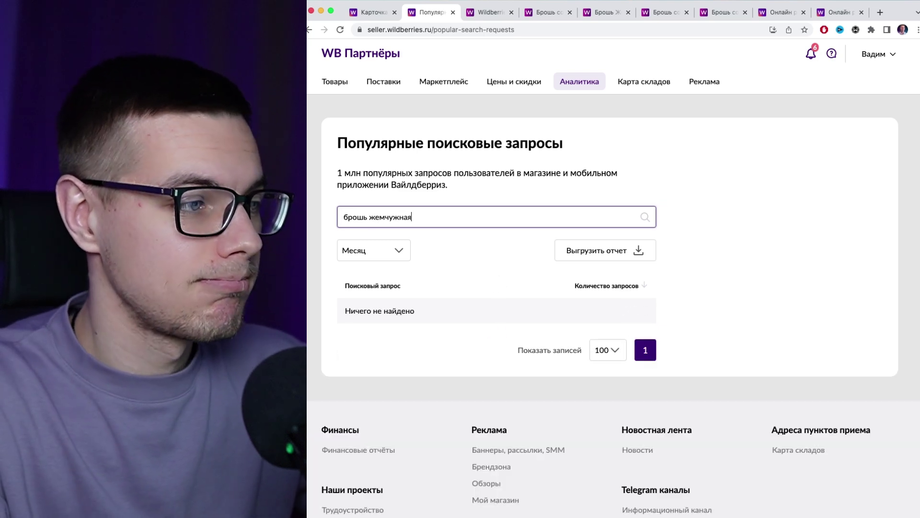
pyautogui.moveTo(390, 220); pyautogui.dragTo(371, 221)
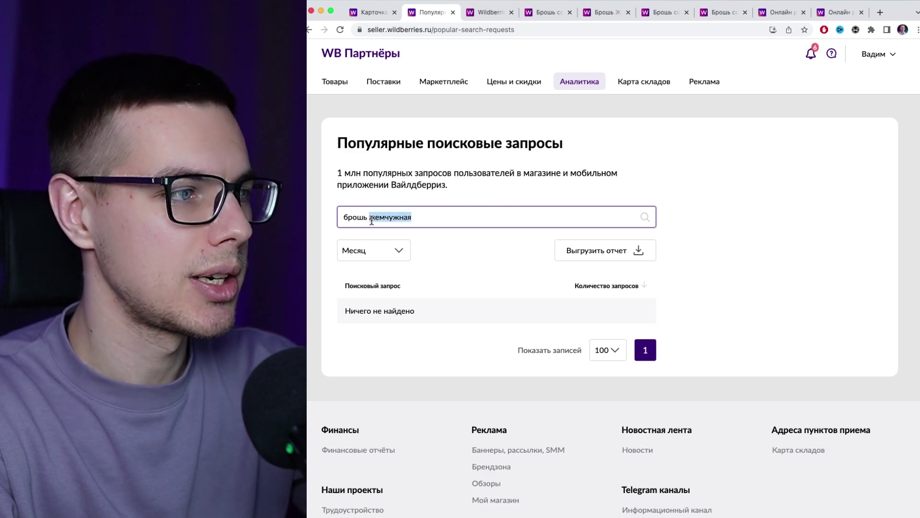
# - Open the malatau owl brooch listing and take the phrase "подарок учителю" from its title
pyautogui.click(608, 18)
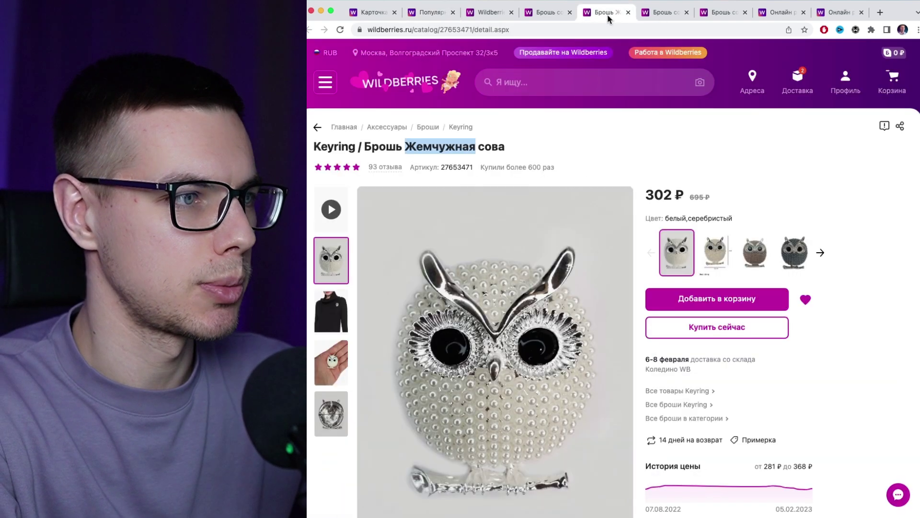
pyautogui.click(664, 19)
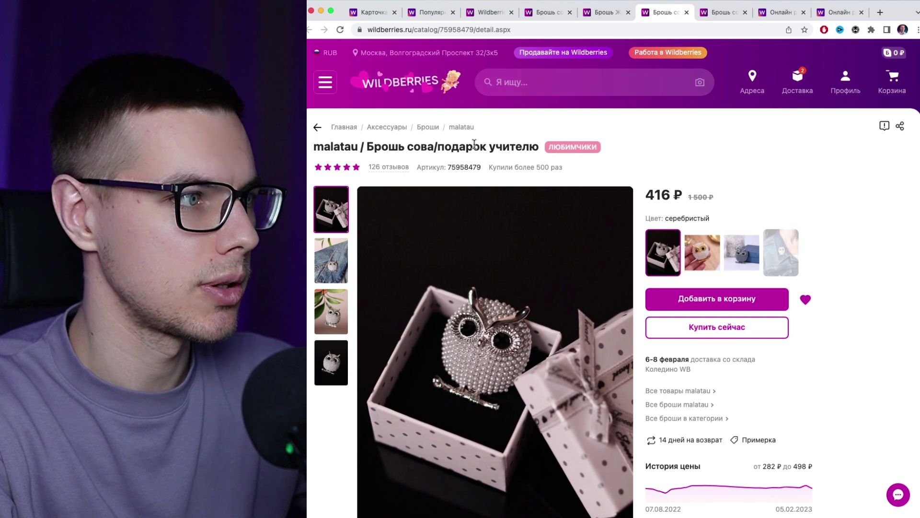
pyautogui.moveTo(522, 147); pyautogui.dragTo(538, 148)
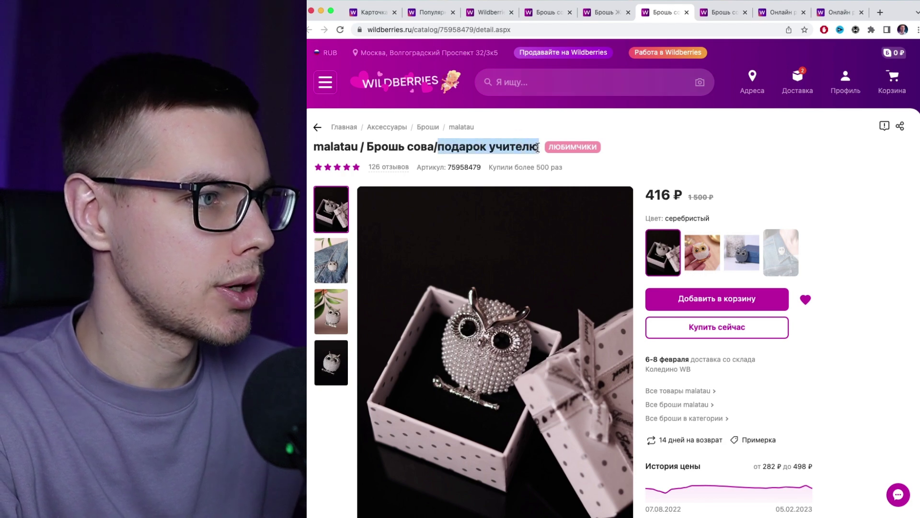
# - Search the popular requests for "подарок учителю" and append the phrase to the owl brooch's Наименование
pyautogui.click(376, 13)
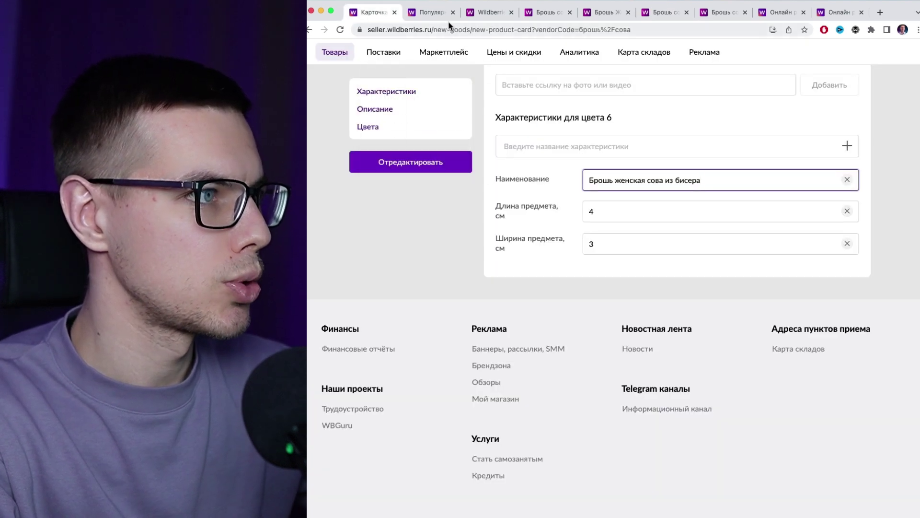
pyautogui.click(433, 13)
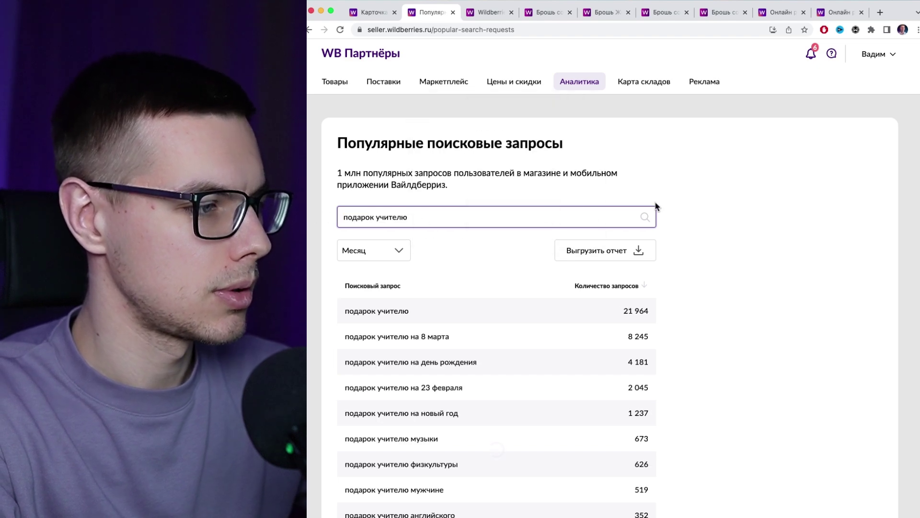
pyautogui.moveTo(651, 320); pyautogui.dragTo(622, 312)
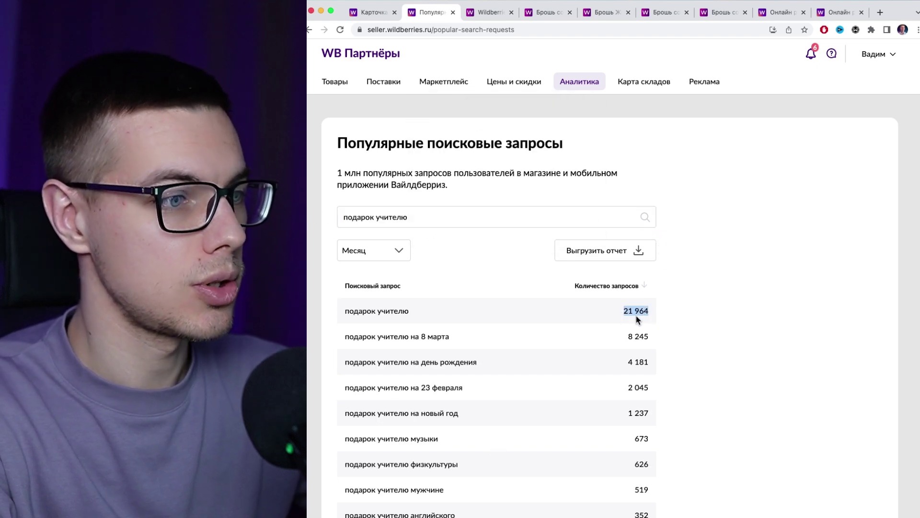
pyautogui.click(372, 12)
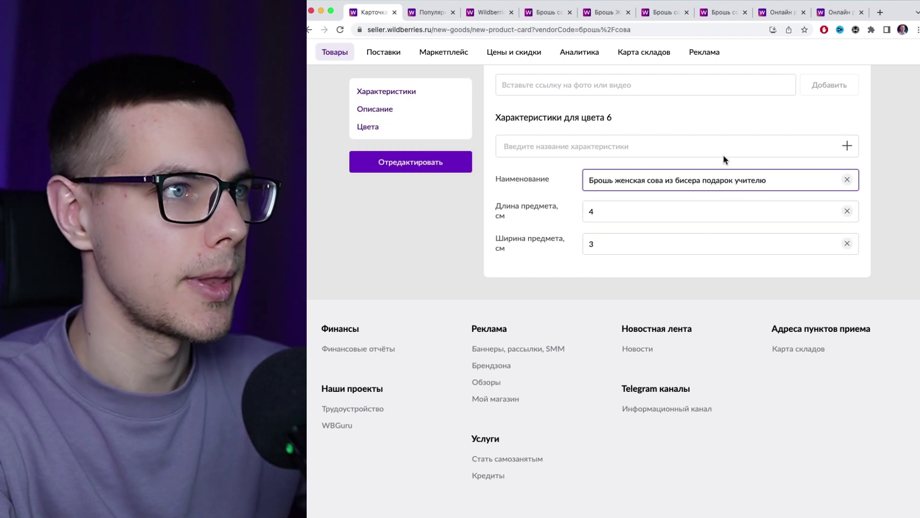
# - Review the competing owl brooch listings and highlight the word "бижутерия" in the bratkevich jewelry title
pyautogui.click(666, 12)
pyautogui.click(601, 13)
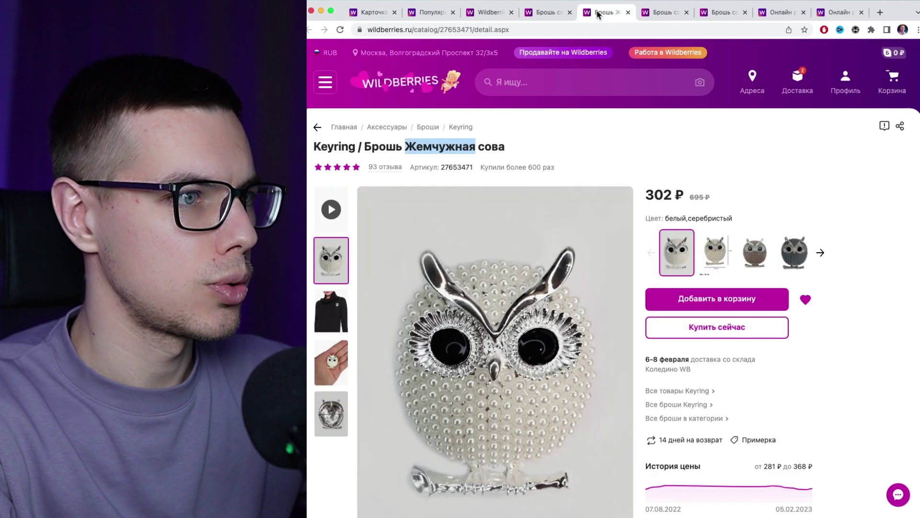
pyautogui.click(550, 13)
pyautogui.scroll(1, 706, 165)
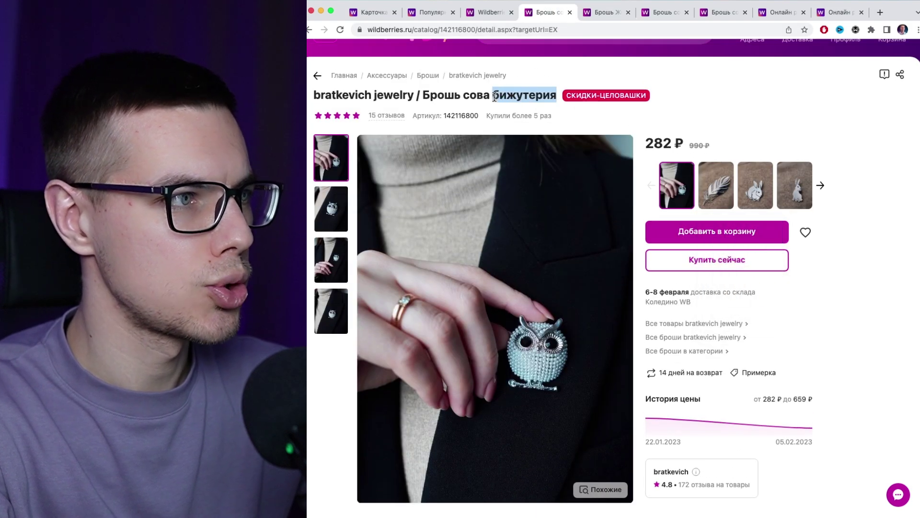
# - Search the popular requests for "бижутерия" and copy that query from the results
pyautogui.click(434, 13)
pyautogui.click(417, 214)
pyautogui.press('super+a')
pyautogui.write('бижутерия')
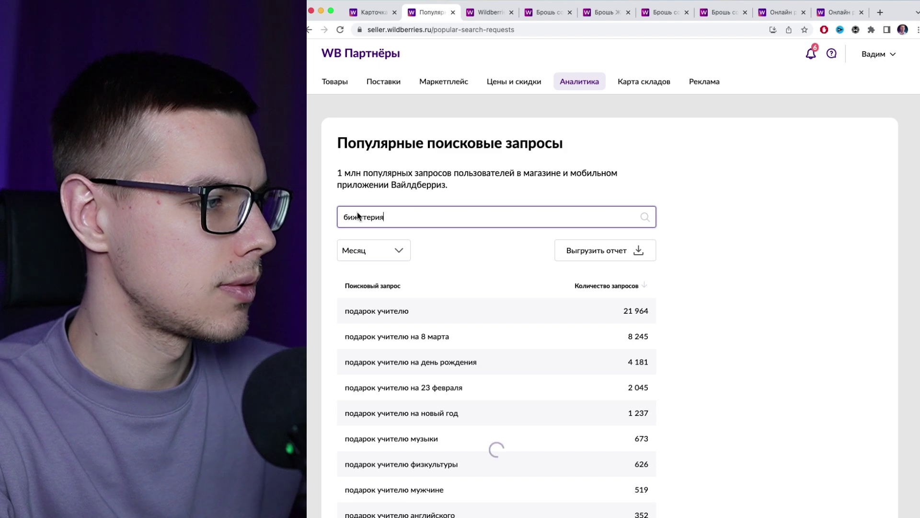
pyautogui.moveTo(389, 337); pyautogui.dragTo(344, 336)
pyautogui.press('super+c')
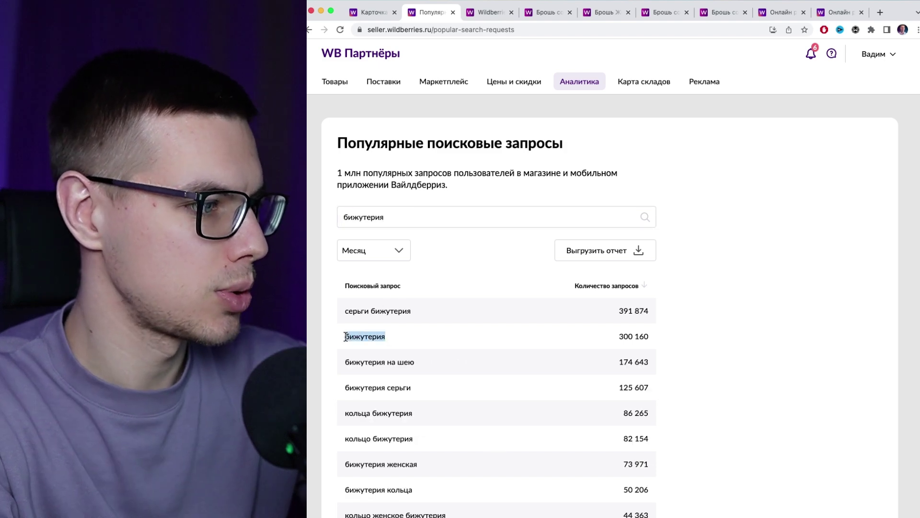
# - Insert "бижутерия" before "подарок учителю" in the owl brooch's Наименование
pyautogui.click(371, 12)
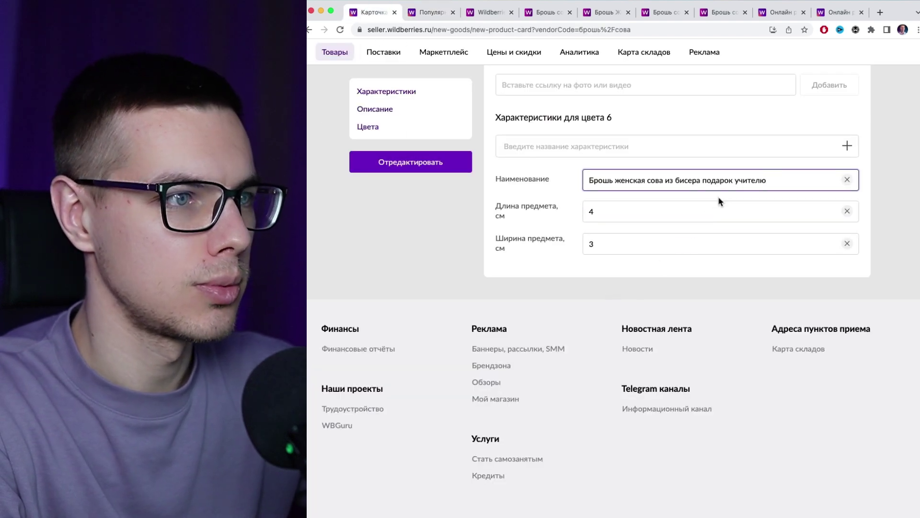
pyautogui.click(700, 182)
pyautogui.press('super+v')
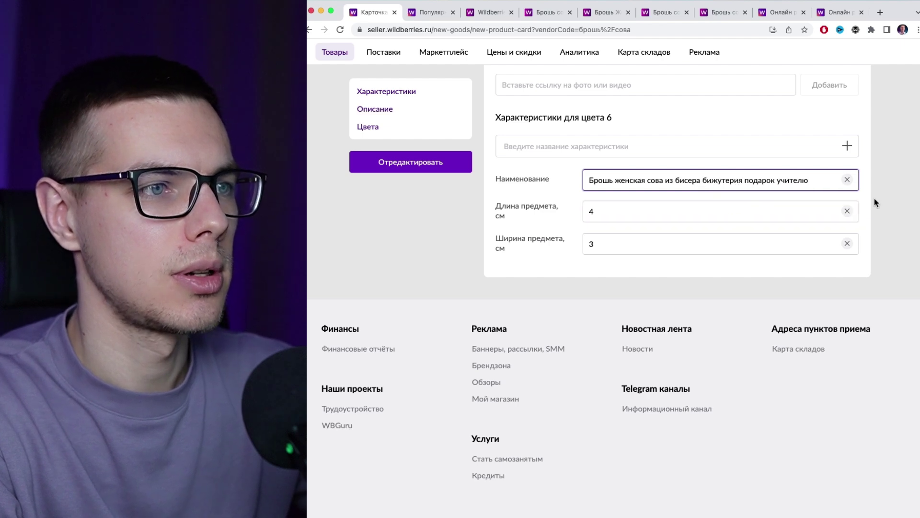
# - Replace the whole rabbit description with a copy of the product name "Брошь женская сова из бисера бижутерия подарок учителю"
pyautogui.moveTo(820, 181); pyautogui.dragTo(588, 181)
pyautogui.press('super+c')
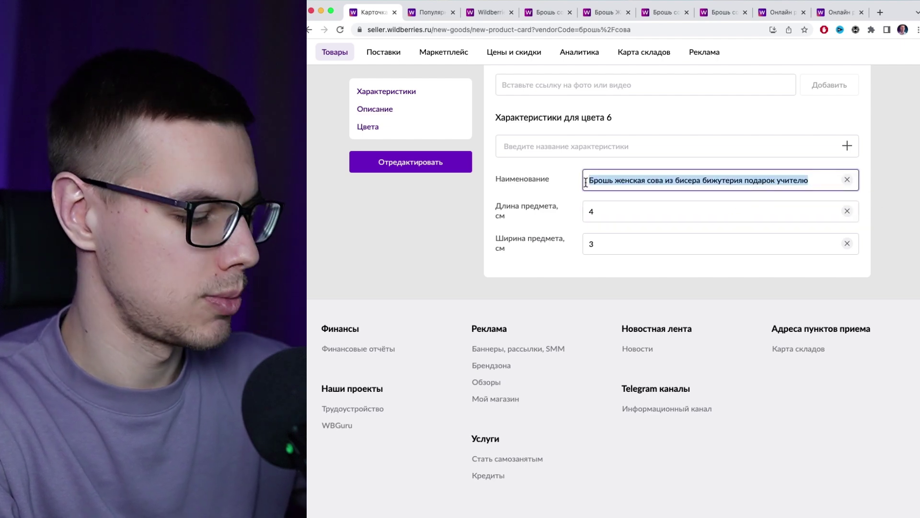
pyautogui.scroll(15, 653, 200)
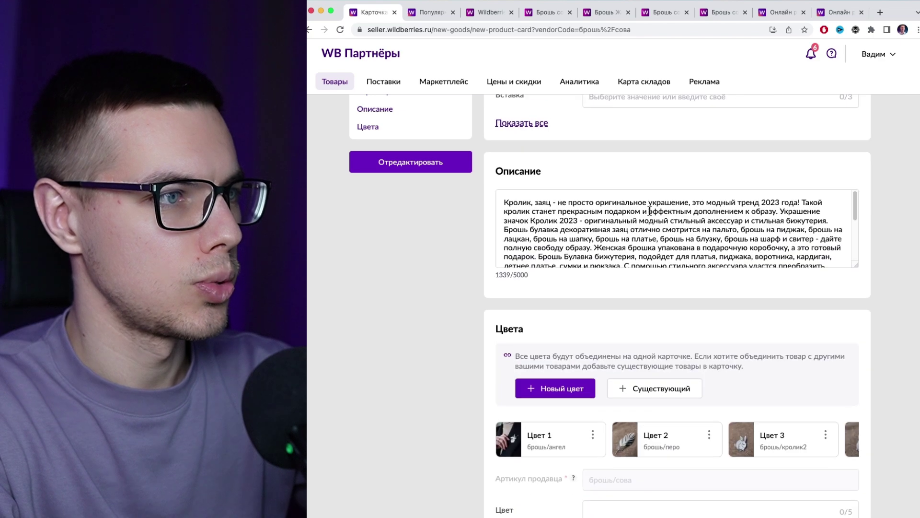
pyautogui.press('BackSpace')
pyautogui.press('shift+super+Down')
pyautogui.press('BackSpace')
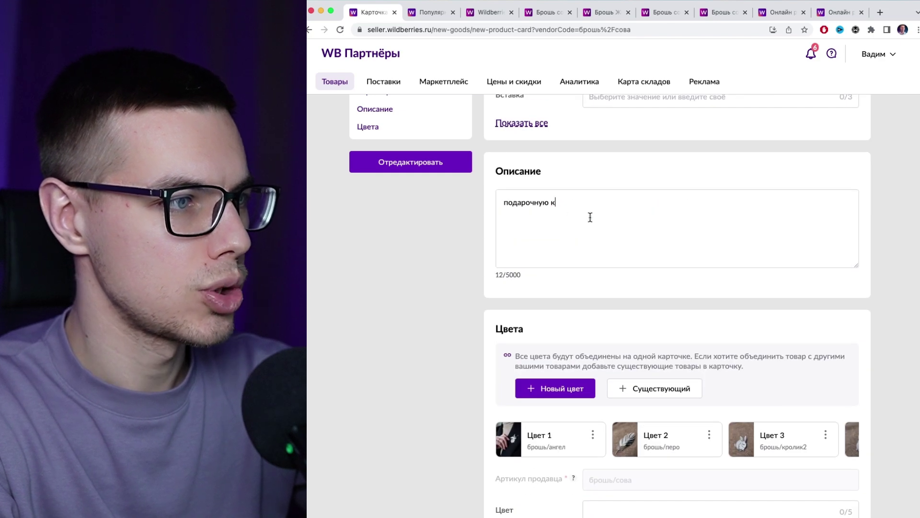
pyautogui.moveTo(576, 213); pyautogui.dragTo(467, 187)
pyautogui.press('super+v')
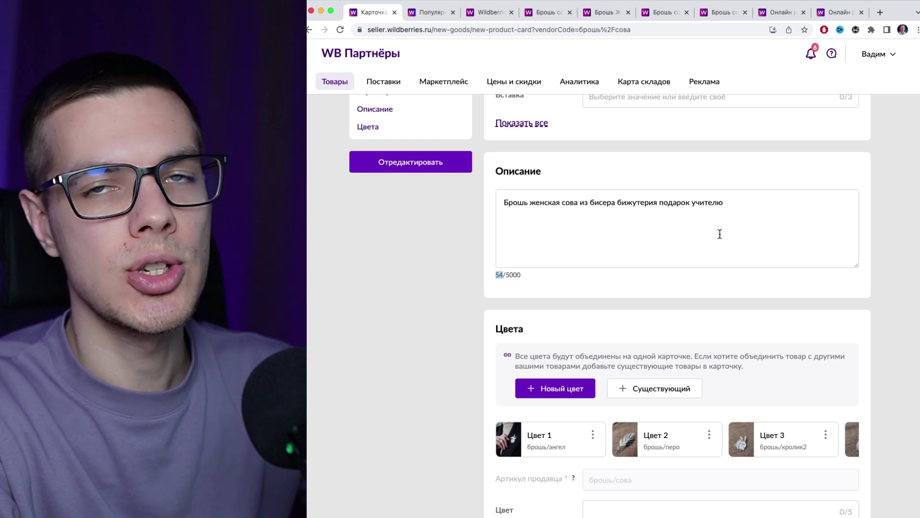
# - Add the characteristics Пол, Рисунок, Вставка and Назначение to the owl brooch's colour 6
pyautogui.scroll(-15, 718, 232)
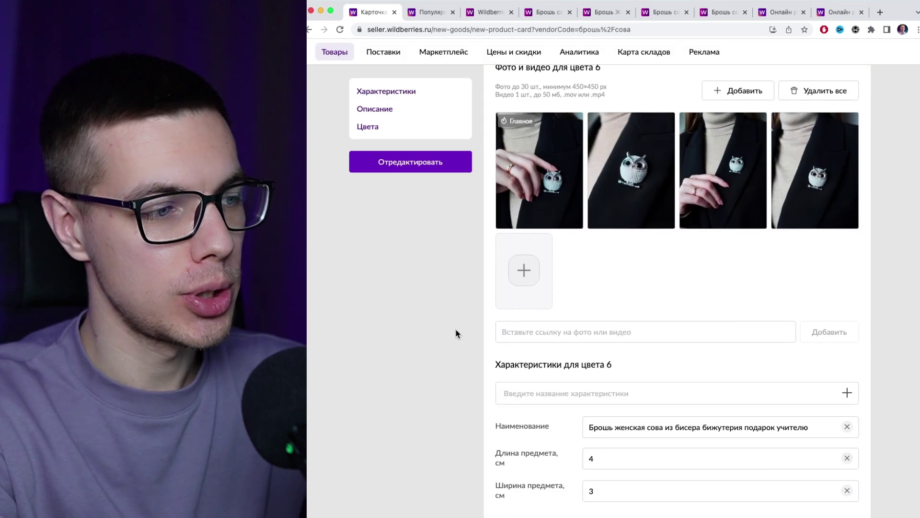
pyautogui.click(595, 375)
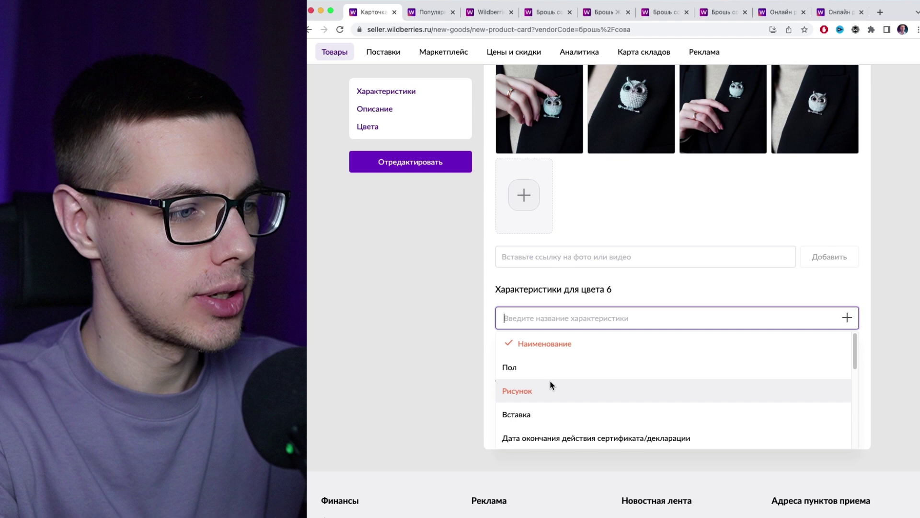
pyautogui.click(552, 393)
pyautogui.click(551, 413)
pyautogui.scroll(-3, 600, 396)
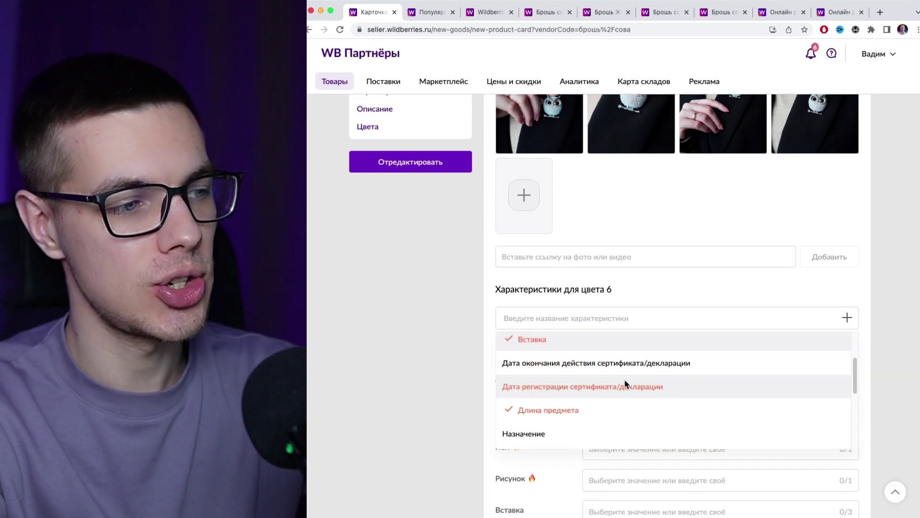
pyautogui.scroll(-1, 633, 387)
pyautogui.click(571, 418)
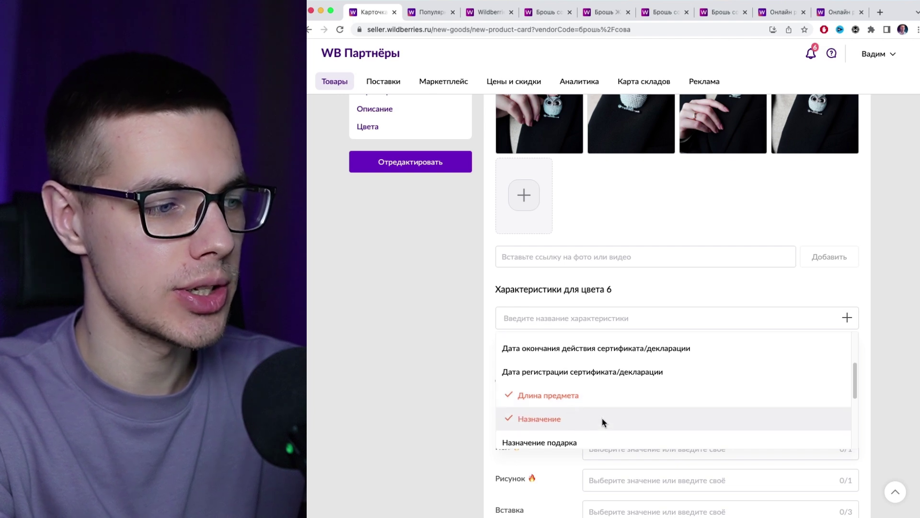
# - Add the characteristics Назначение подарка, Повод and Состав бижутерии to colour 6 and close the characteristics list
pyautogui.scroll(-5, 592, 383)
pyautogui.scroll(1, 599, 357)
pyautogui.click(603, 346)
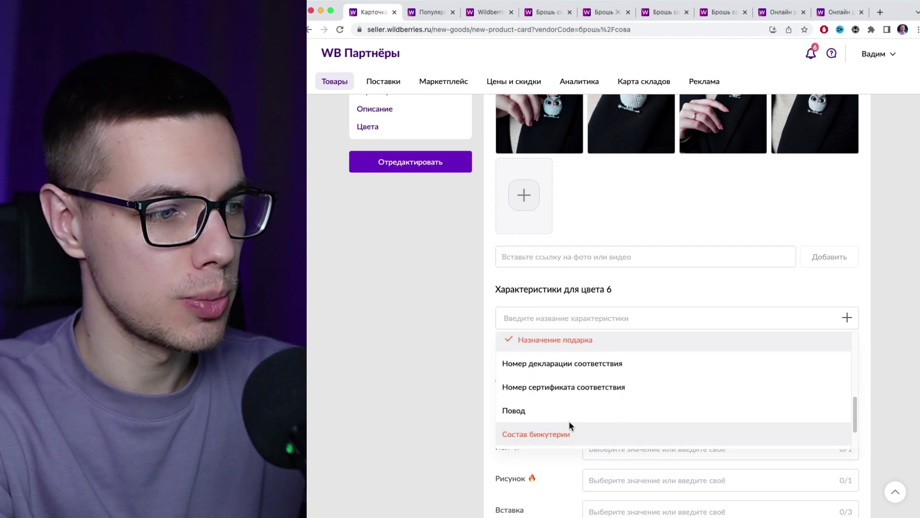
pyautogui.click(571, 414)
pyautogui.scroll(-1, 580, 429)
pyautogui.click(582, 422)
pyautogui.scroll(-3, 617, 419)
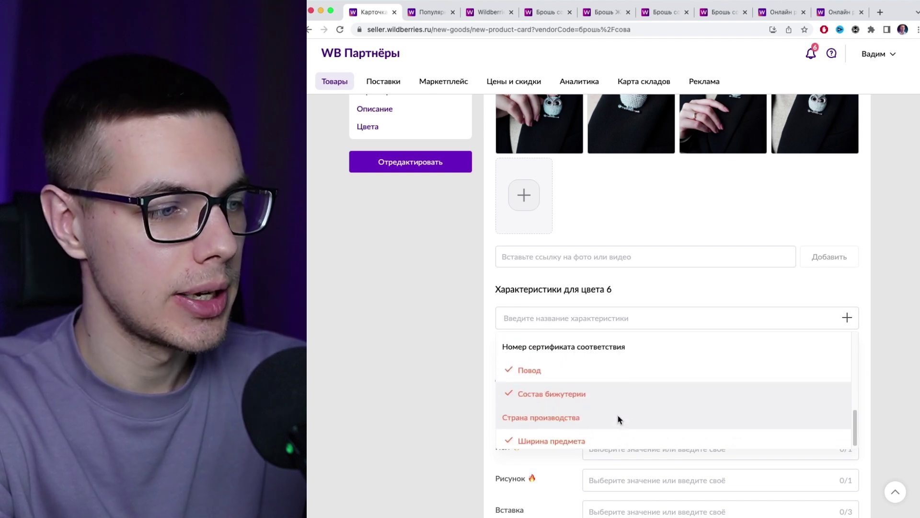
pyautogui.click(898, 329)
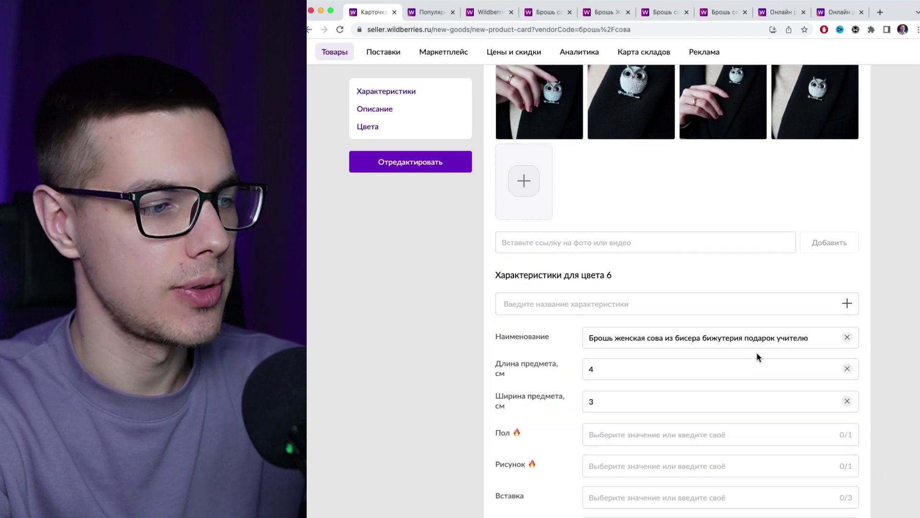
# - Set the owl brooch's Пол to "Женский" and its Рисунок to "сова на ветке"
pyautogui.click(617, 438)
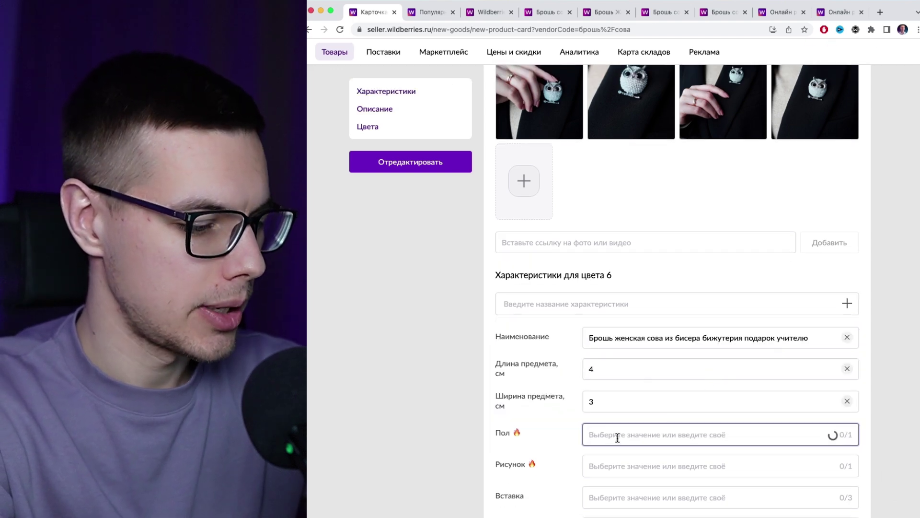
pyautogui.write('ж')
pyautogui.press('BackSpace')
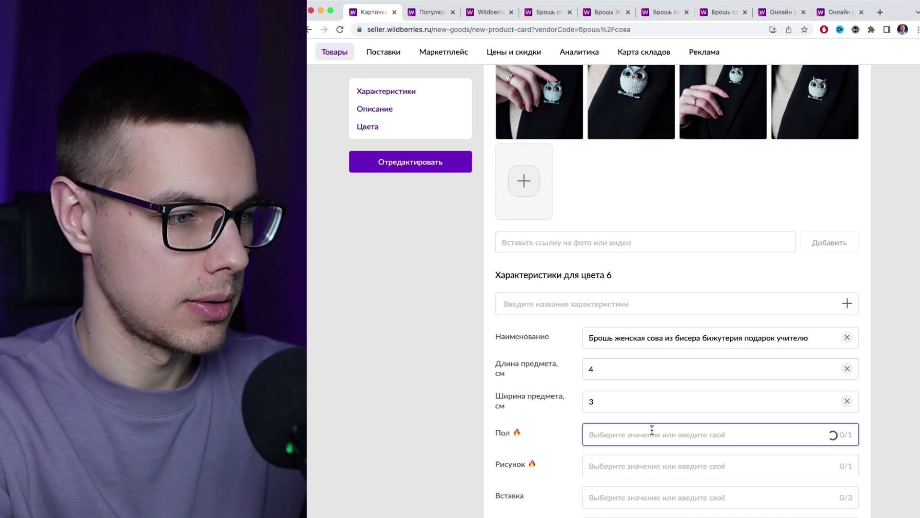
pyautogui.click(633, 484)
pyautogui.scroll(-3, 631, 365)
pyautogui.click(631, 331)
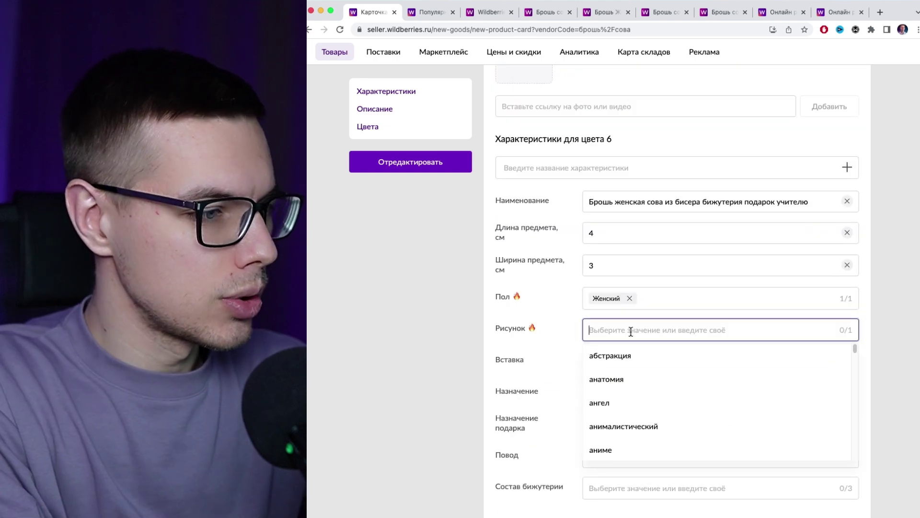
pyautogui.write('сова на ветке')
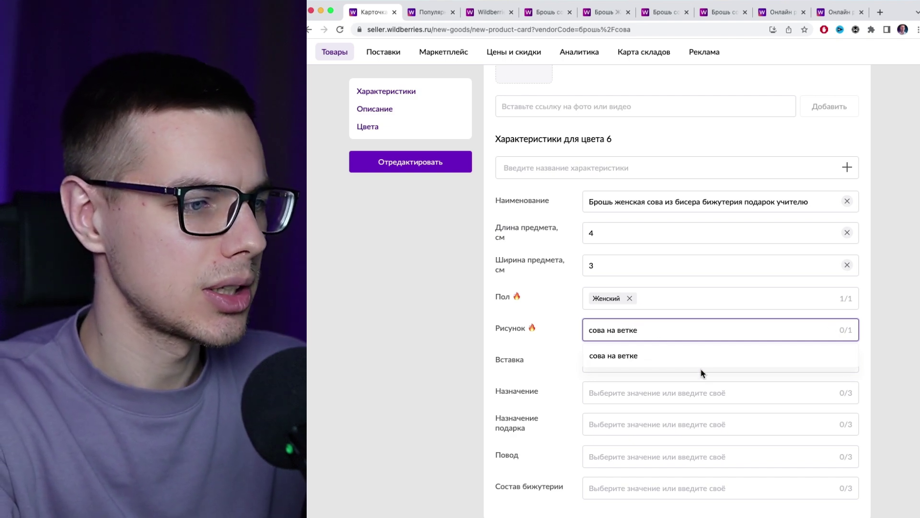
pyautogui.click(669, 363)
# - Set the owl brooch's Вставка to "бисер"
pyautogui.click(610, 357)
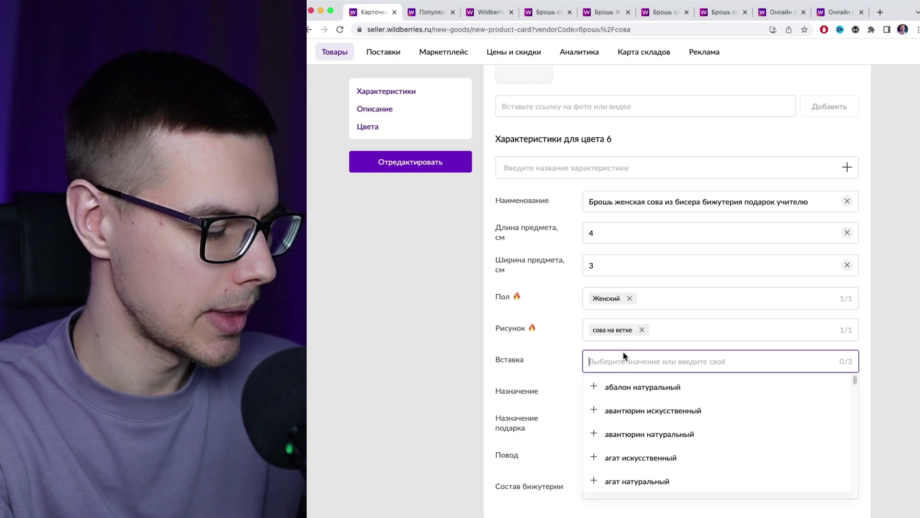
pyautogui.write('6')
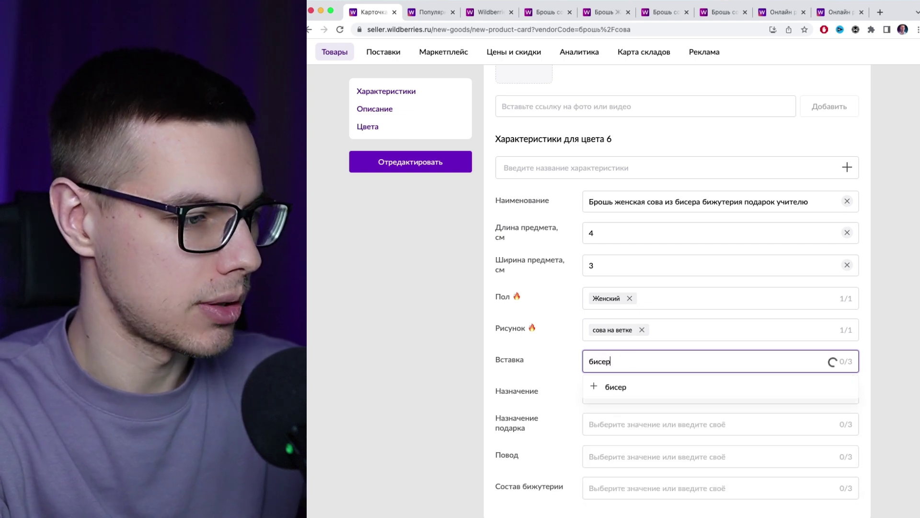
pyautogui.click(625, 385)
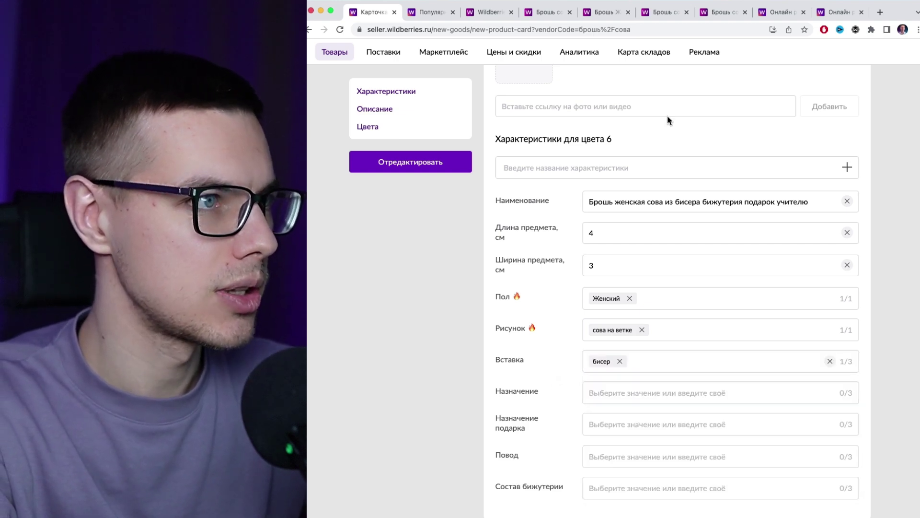
# - Check the bratkevich jewelry owl brooch listing, and set Назначение on the product card to "повседневная"
pyautogui.click(596, 12)
pyautogui.click(551, 12)
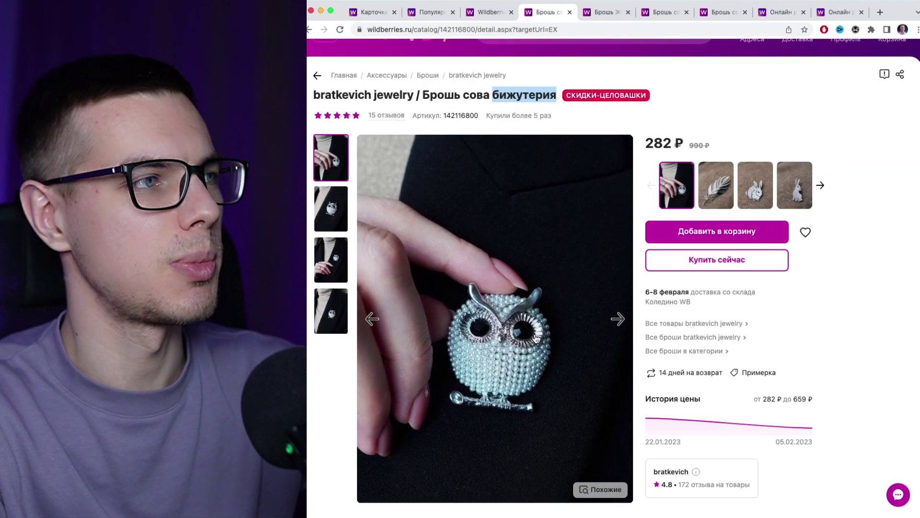
pyautogui.click(380, 13)
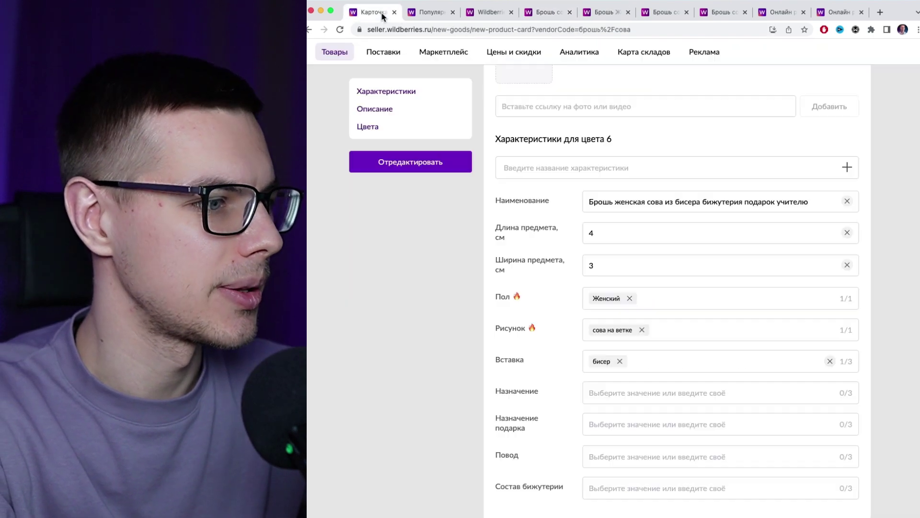
pyautogui.click(665, 391)
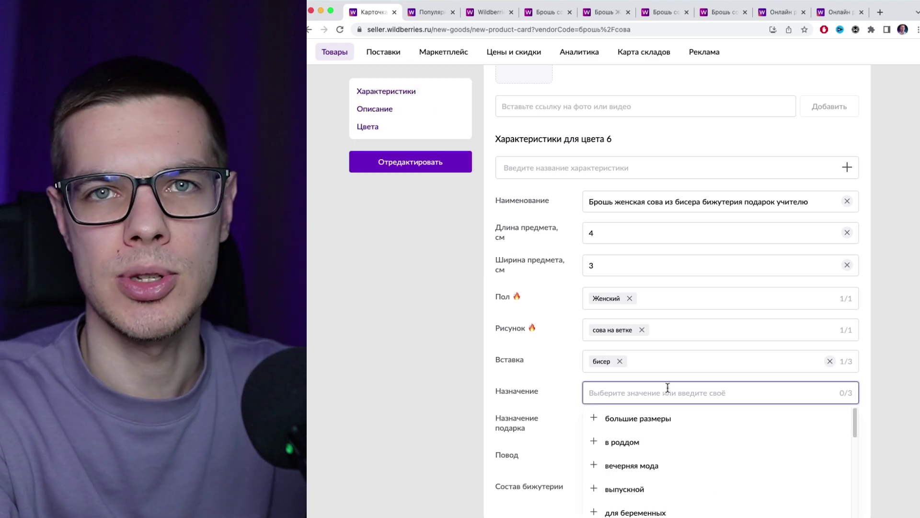
pyautogui.write('пов')
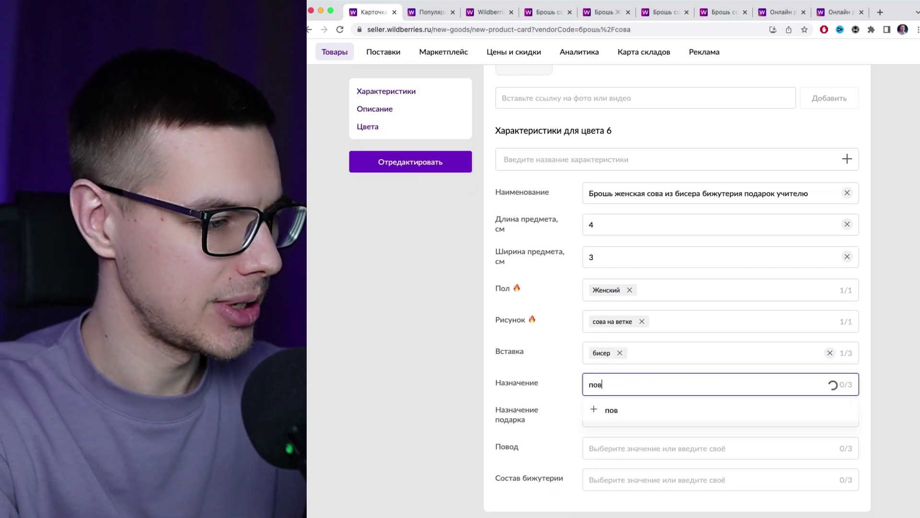
pyautogui.click(666, 436)
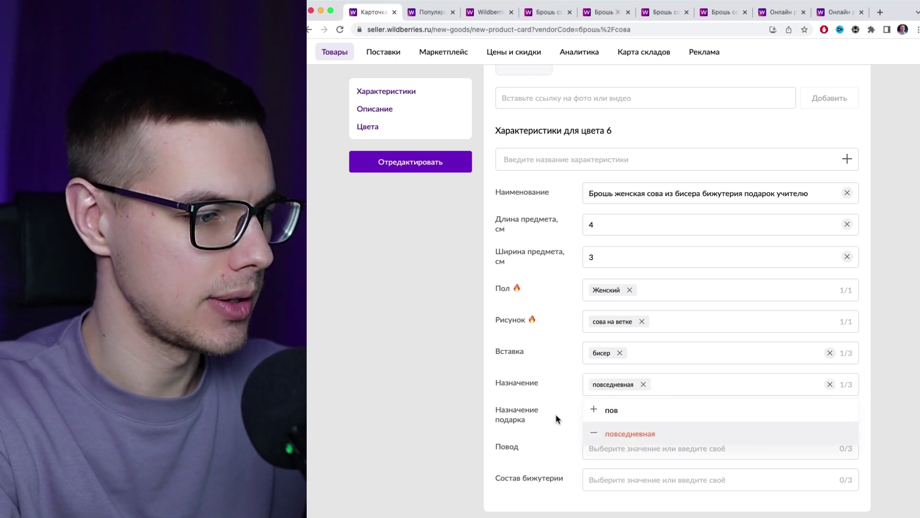
# - Fill in Назначение подарка with the values "бабушке", "сестре" and "учителю"
pyautogui.click(625, 415)
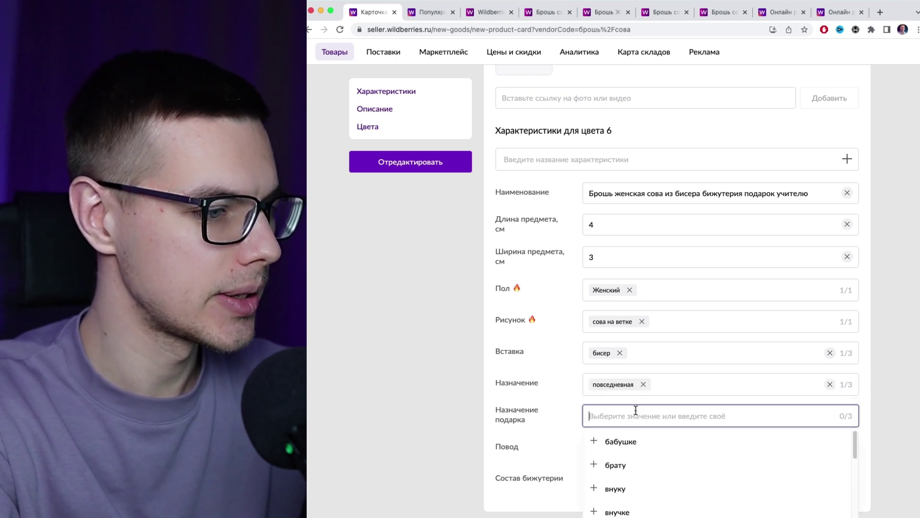
pyautogui.click(640, 441)
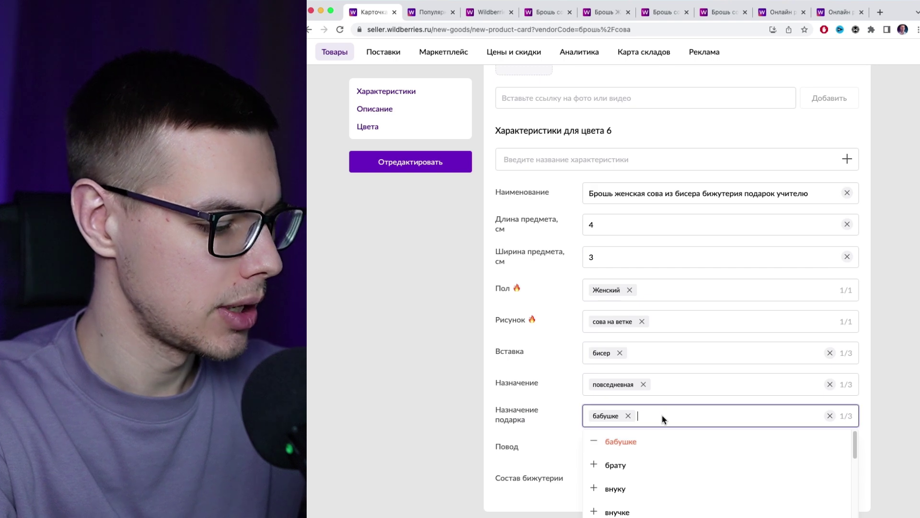
pyautogui.write('се')
pyautogui.click(658, 485)
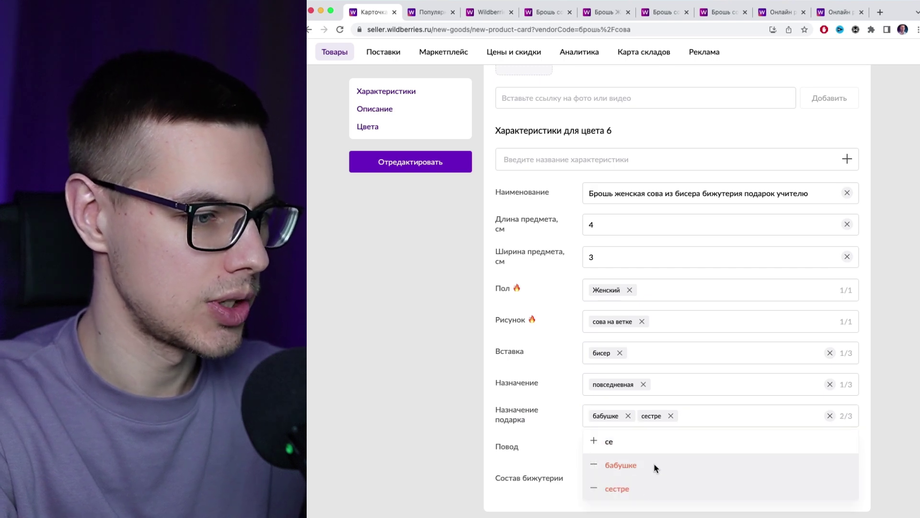
pyautogui.write('учит')
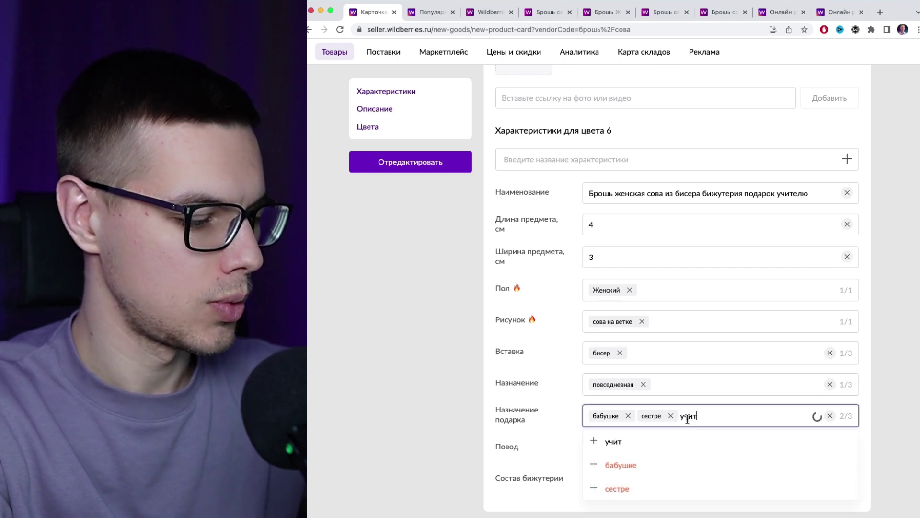
pyautogui.write('елю')
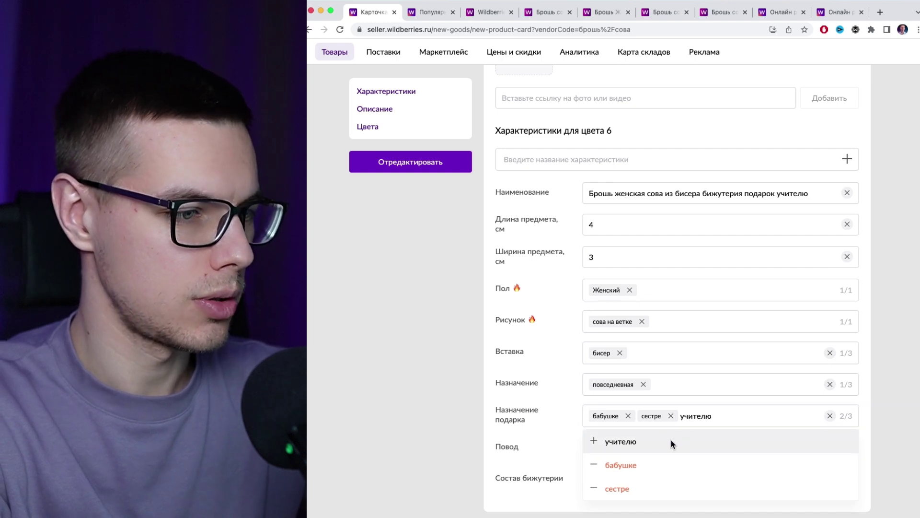
pyautogui.click(557, 430)
# - Fill in Повод with the occasions "8 марта", "14 февраля" and "1 сентября"
pyautogui.click(635, 448)
pyautogui.write('8 м')
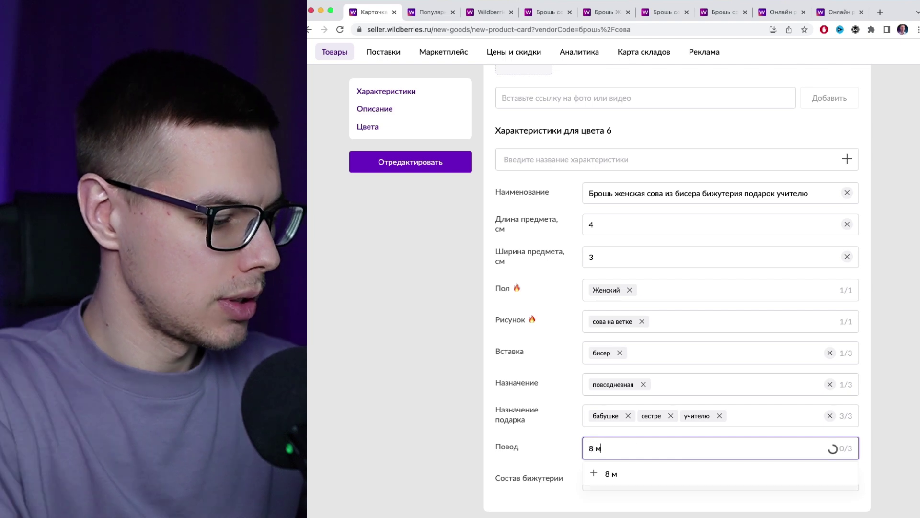
pyautogui.write('арта')
pyautogui.press('Return')
pyautogui.write('14 ф')
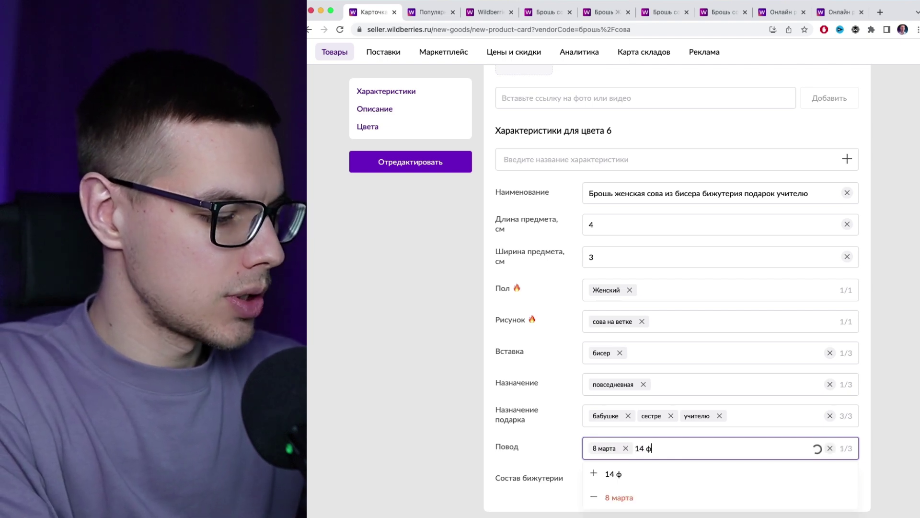
pyautogui.write('евраля')
pyautogui.press('Return')
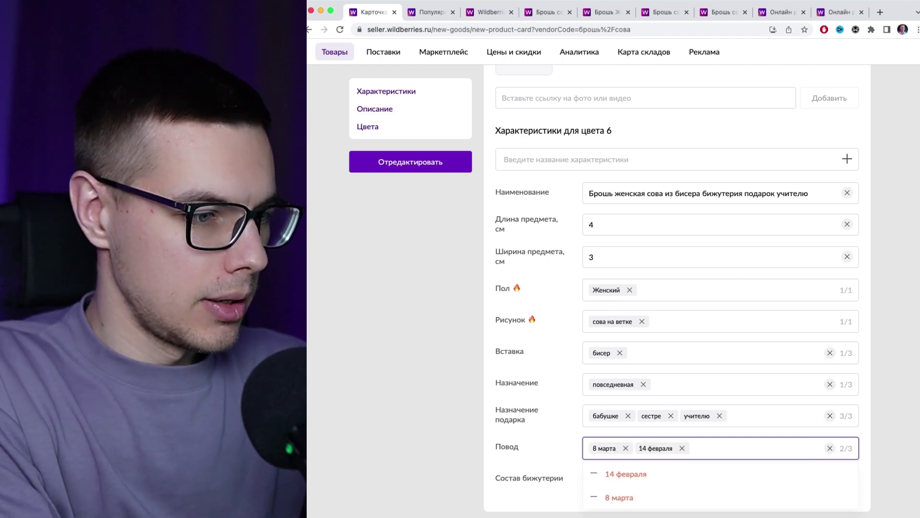
pyautogui.write('1 сентября')
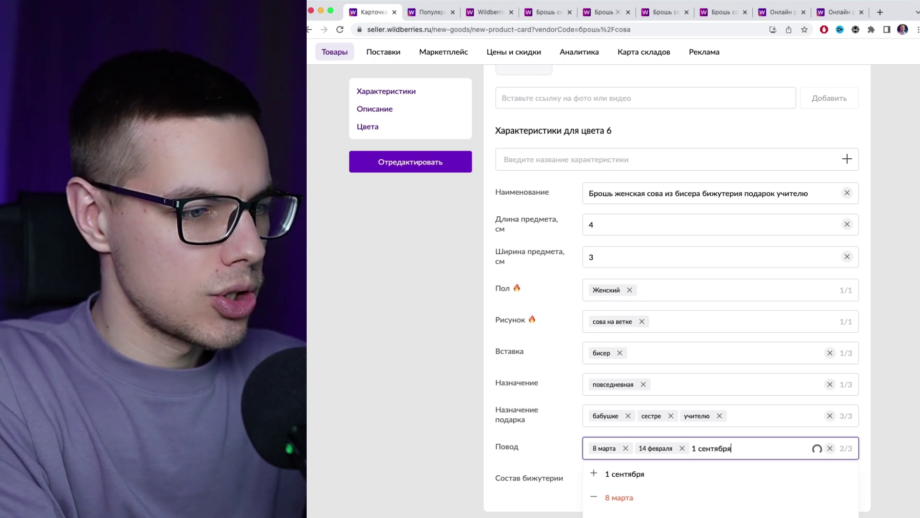
pyautogui.press('Return')
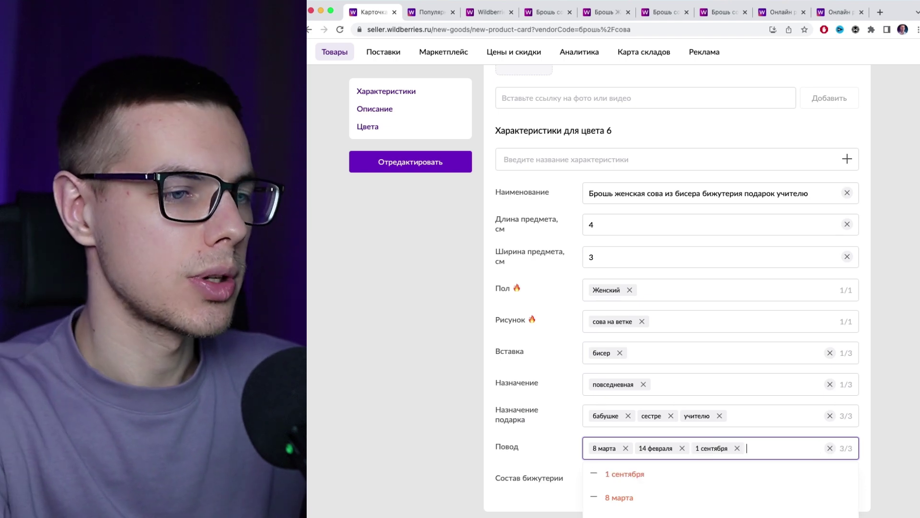
# - Set the brooch's Состав бижутерии to "бижутерный сплав"
pyautogui.click(629, 480)
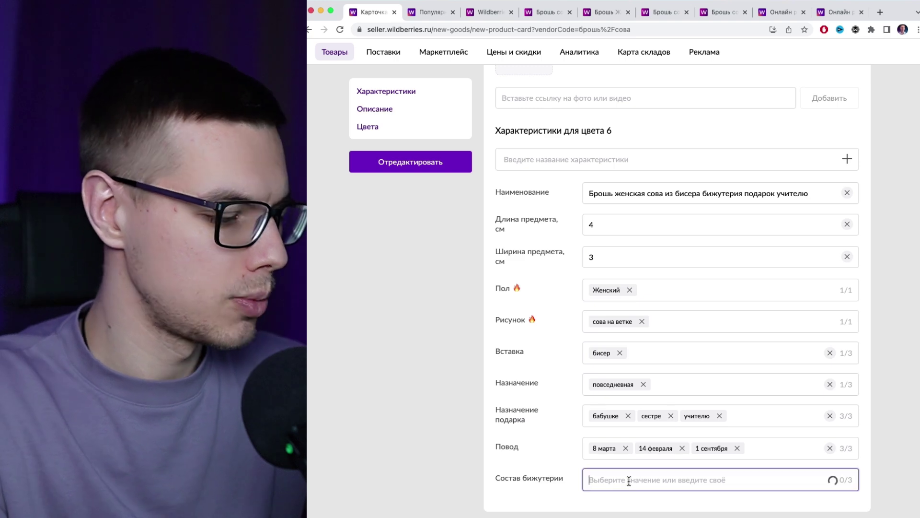
pyautogui.write('биж')
pyautogui.click(623, 513)
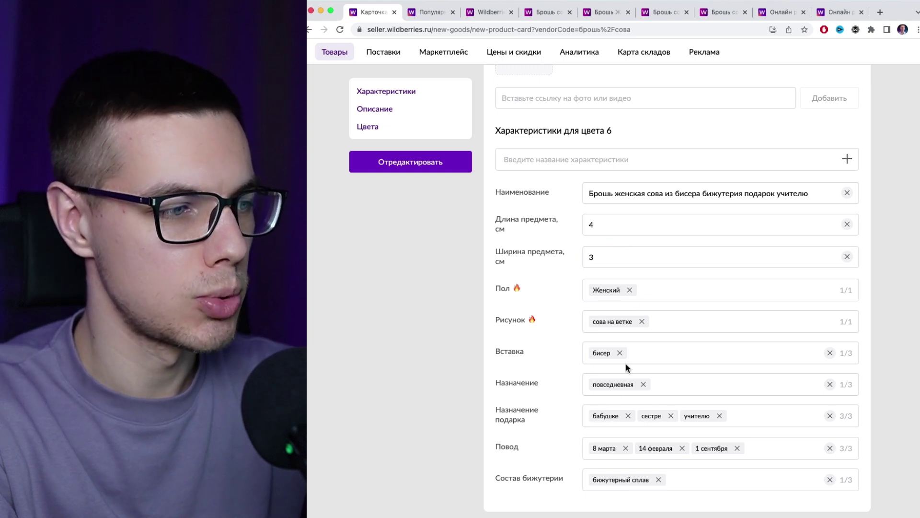
# - Examine how the competing Keyring owl brooch listing words its Назначение подарка values, and return to the product card
pyautogui.click(605, 12)
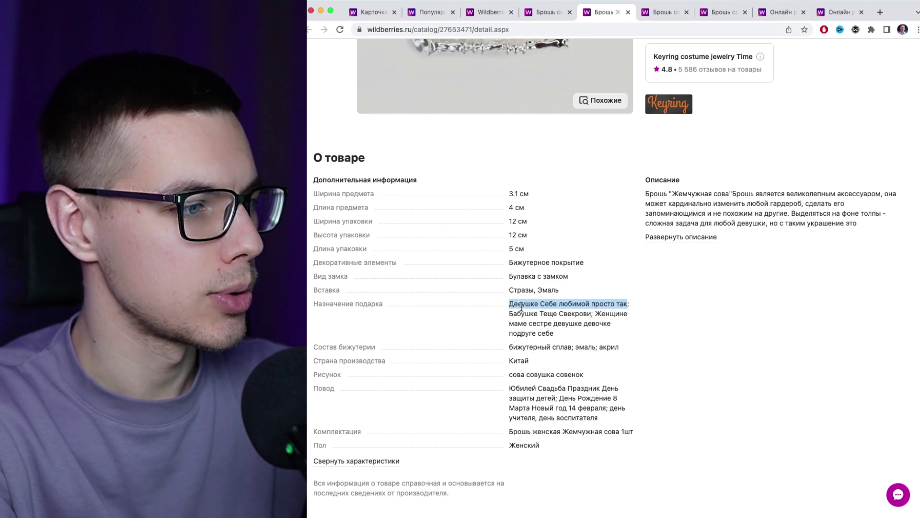
pyautogui.moveTo(510, 313); pyautogui.dragTo(601, 328)
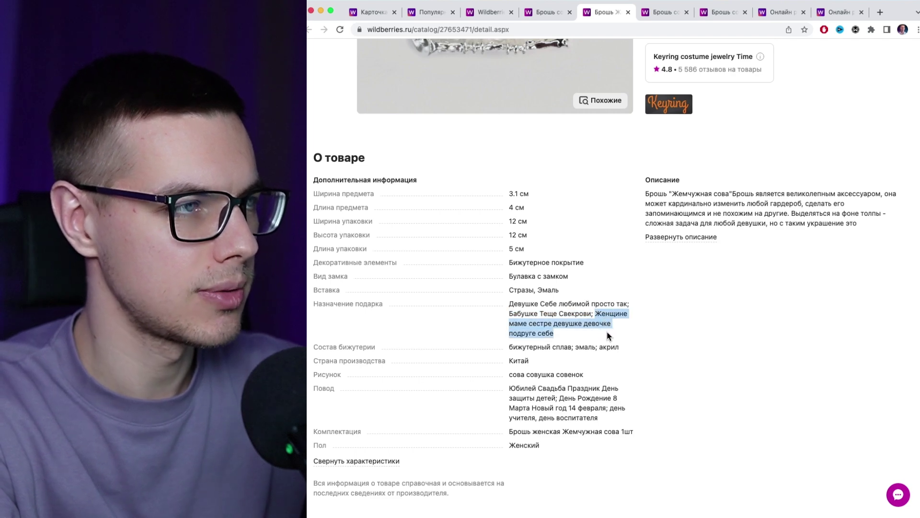
pyautogui.click(376, 16)
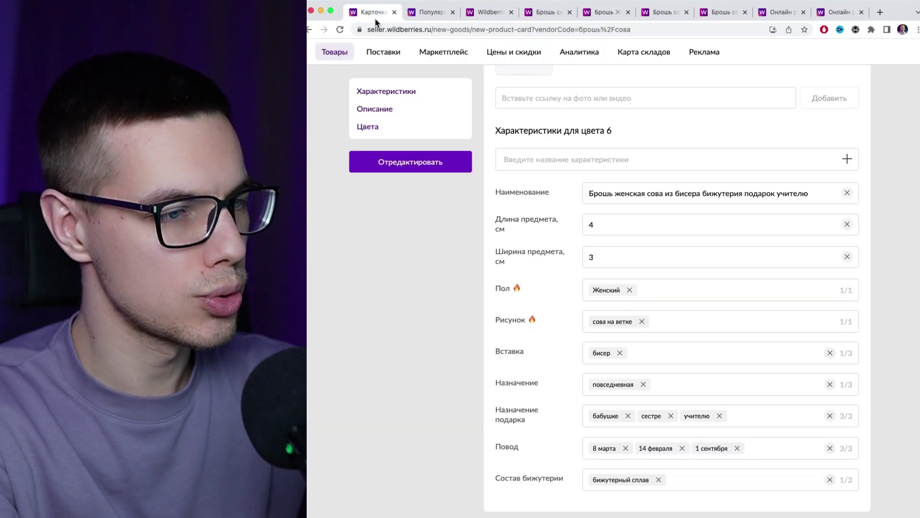
pyautogui.click(715, 257)
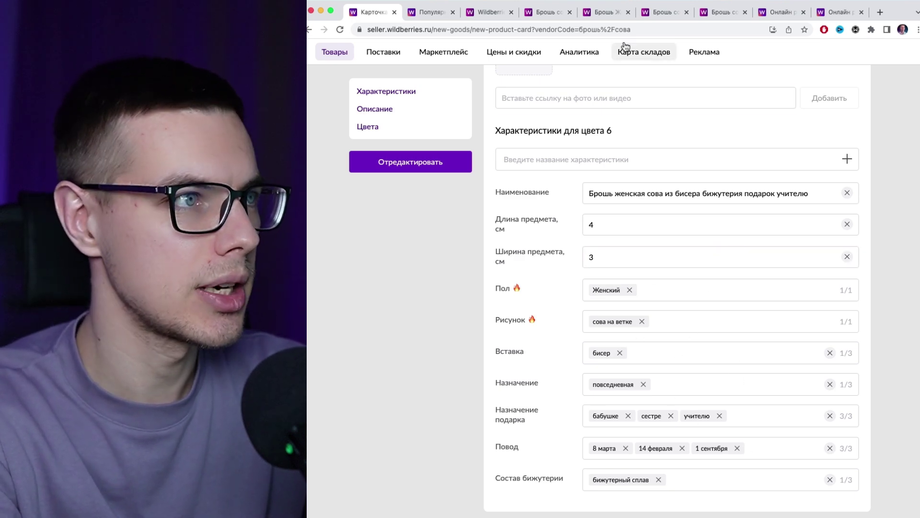
# - Recheck the additional characteristics in the Keyring owl brooch listing for comparison with the product card
pyautogui.click(553, 15)
pyautogui.click(594, 12)
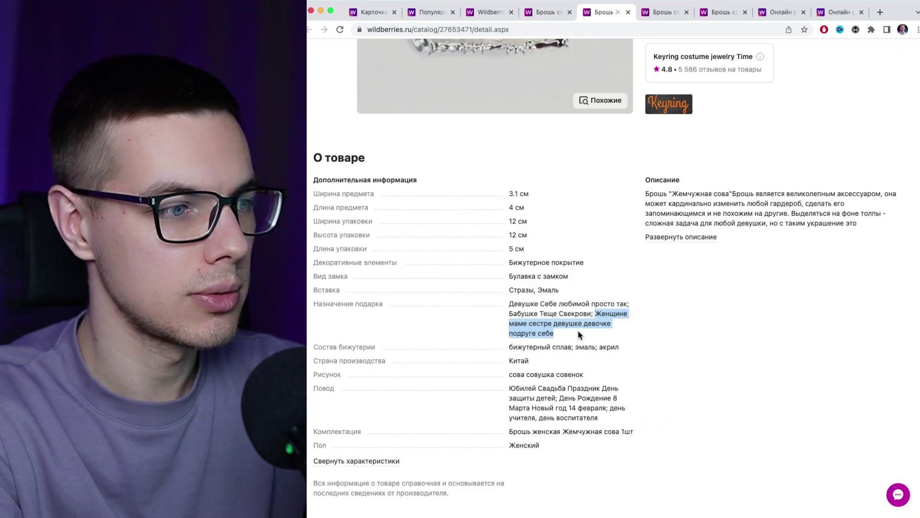
pyautogui.press('super+1')
# - Open Цвет 2 (брошь/перо) on the product card and review its filled-in characteristics
pyautogui.click(536, 376)
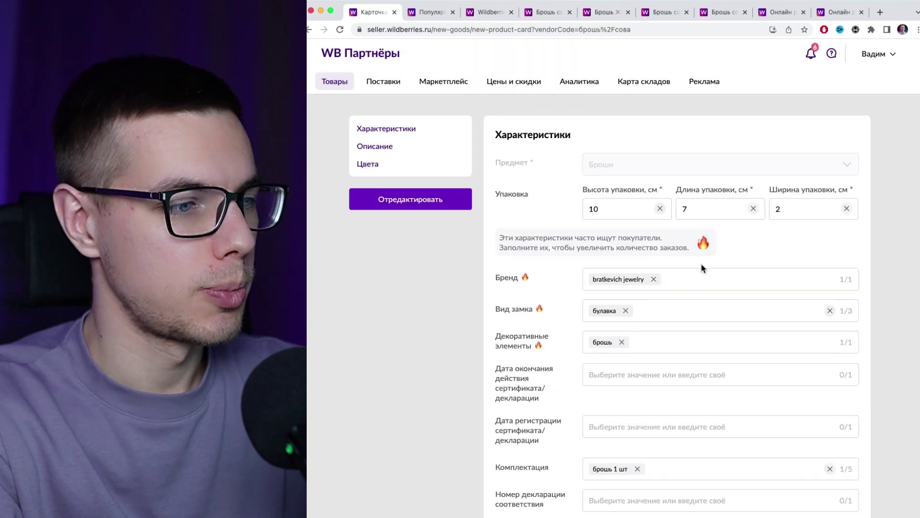
pyautogui.scroll(-6, 719, 336)
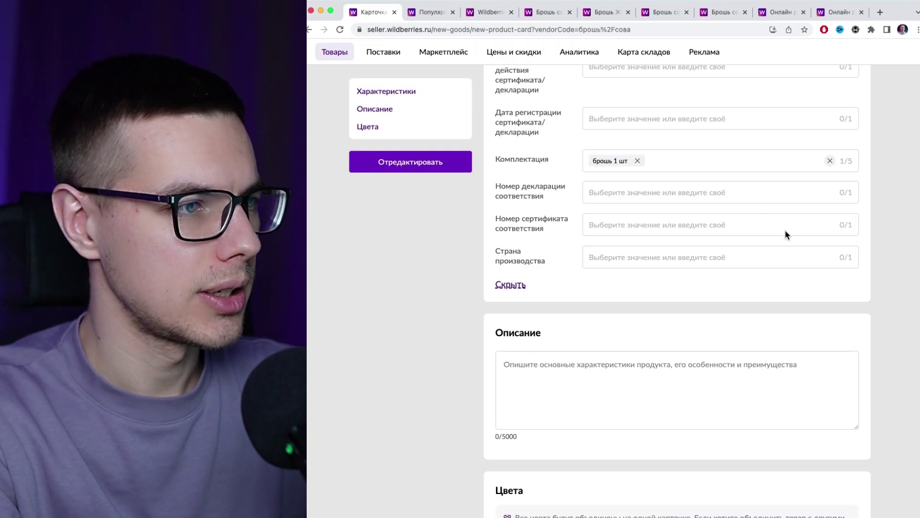
pyautogui.scroll(-5, 786, 235)
pyautogui.scroll(-2, 787, 238)
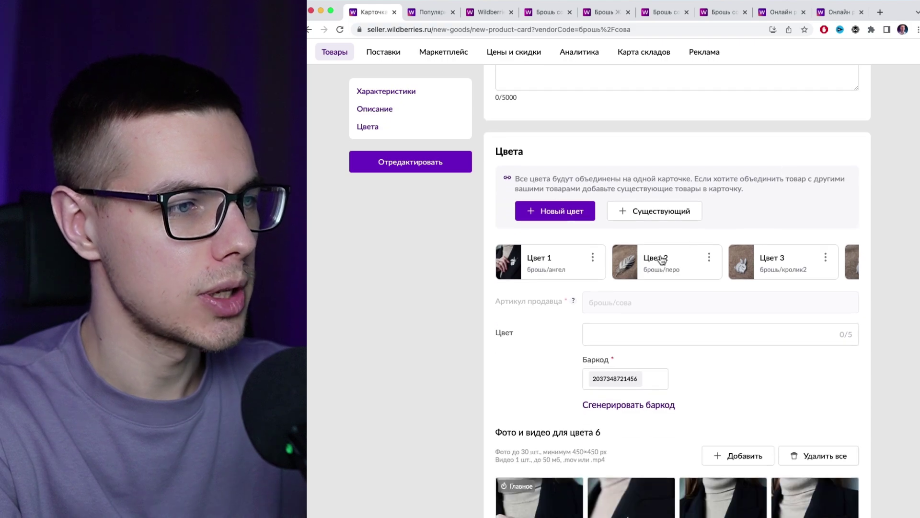
pyautogui.click(661, 259)
pyautogui.scroll(-10, 764, 266)
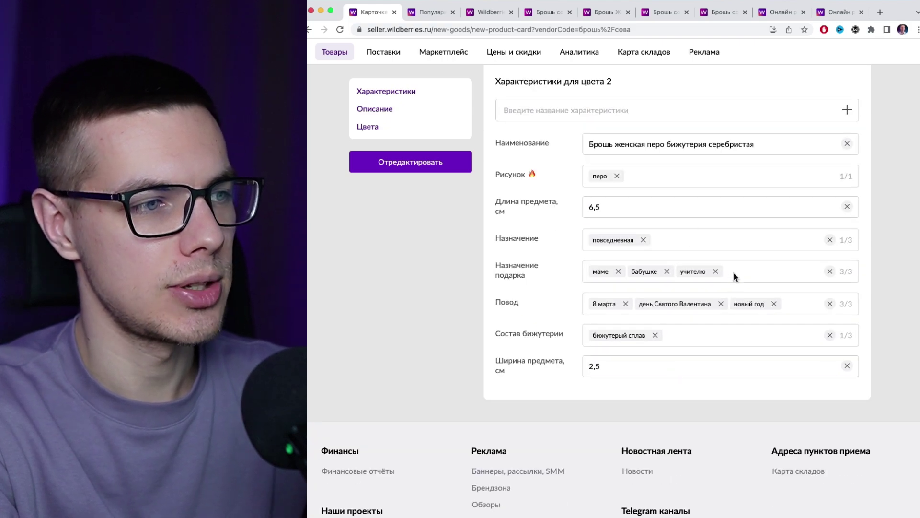
pyautogui.scroll(10, 729, 264)
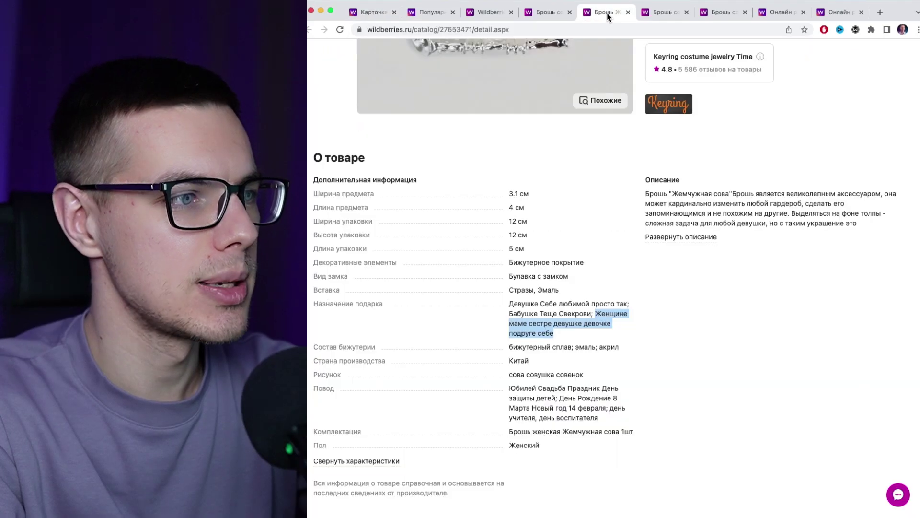
# - Expand and read the full Описание of the Keyring owl brooch, and look over the next competing brooch listing
pyautogui.click(680, 236)
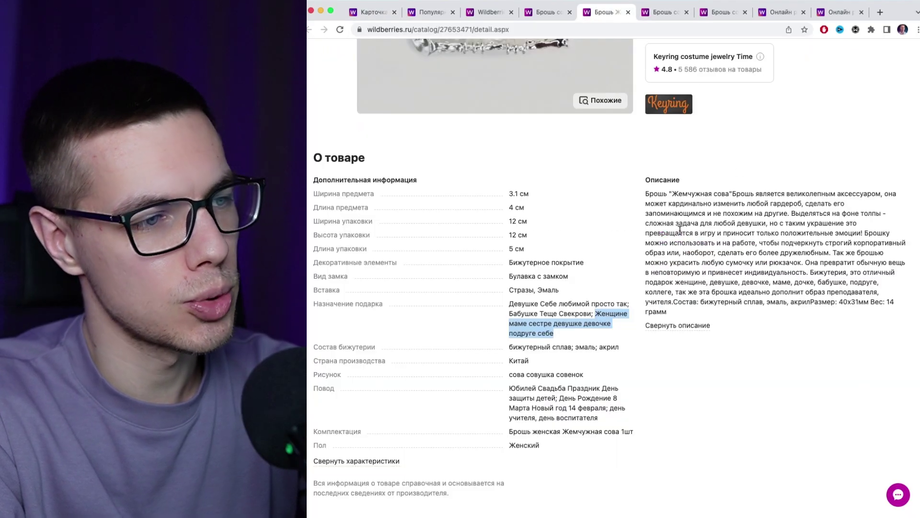
pyautogui.click(670, 14)
pyautogui.scroll(-11, 708, 238)
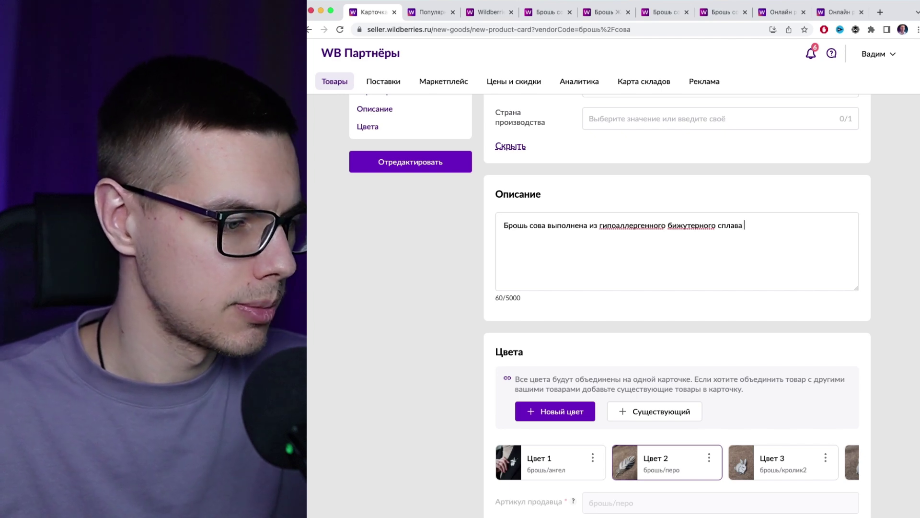
# - Continue the owl brooch's Описание after "сплава" with "и украшена бисером, замок броши булавка"
pyautogui.write('и у')
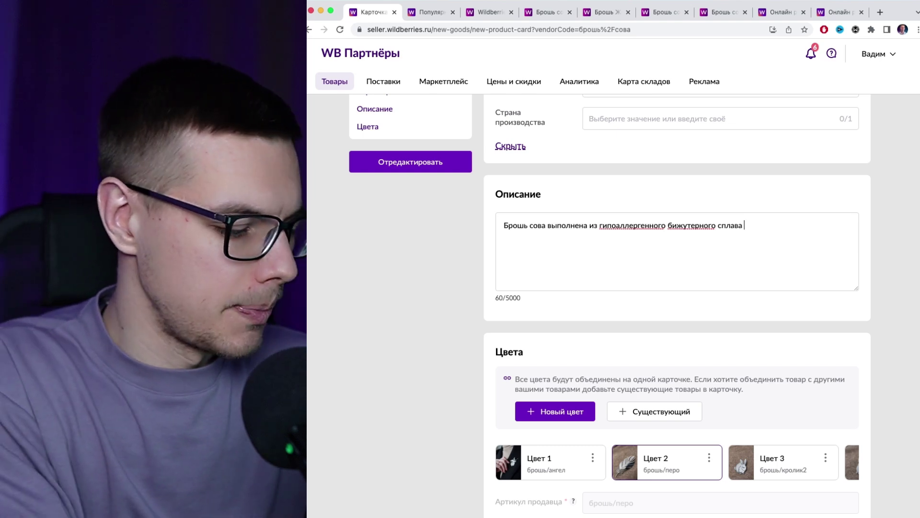
pyautogui.write('крашена ')
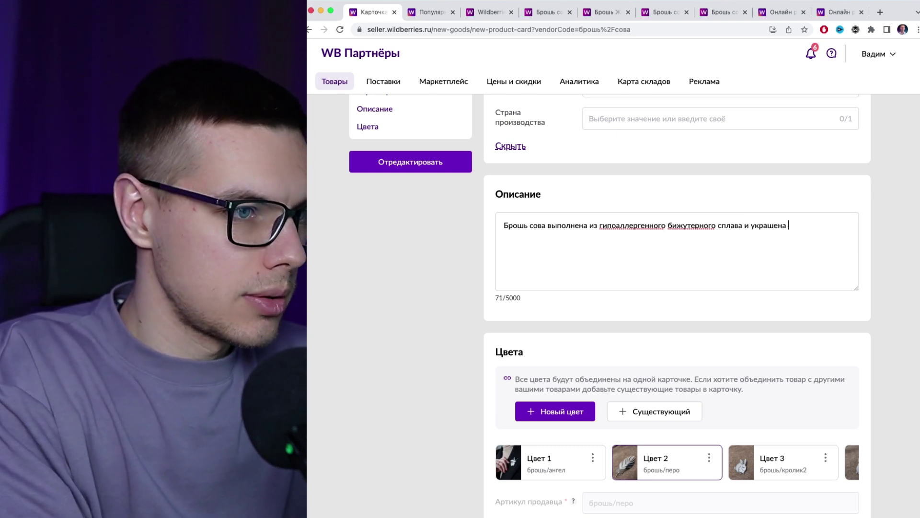
pyautogui.write('бисером, замок')
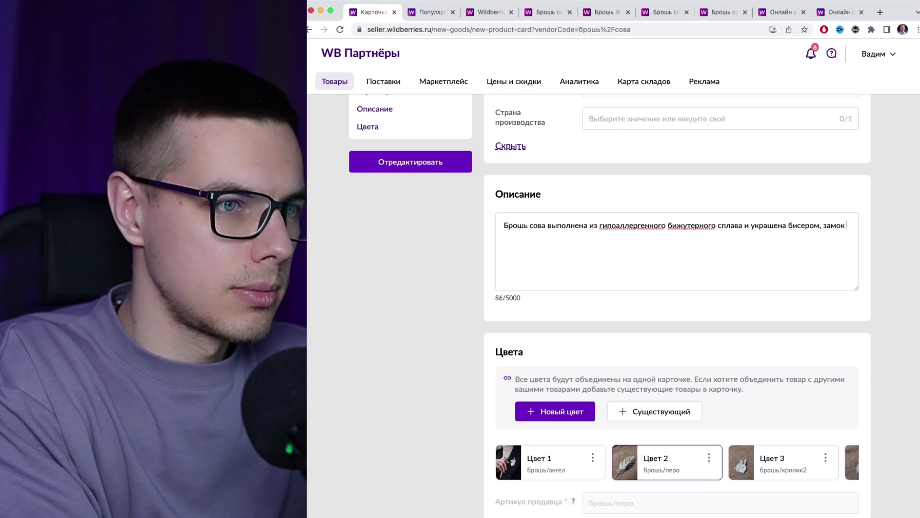
pyautogui.write('броши булавка')
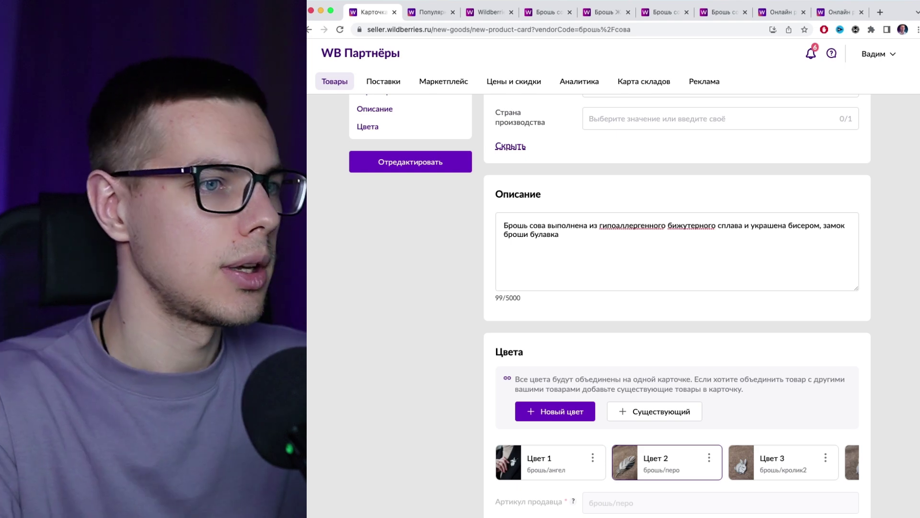
# - Search the popular queries for "брошь" and "броши", check the request count of "броши", and return to the product card
pyautogui.click(431, 12)
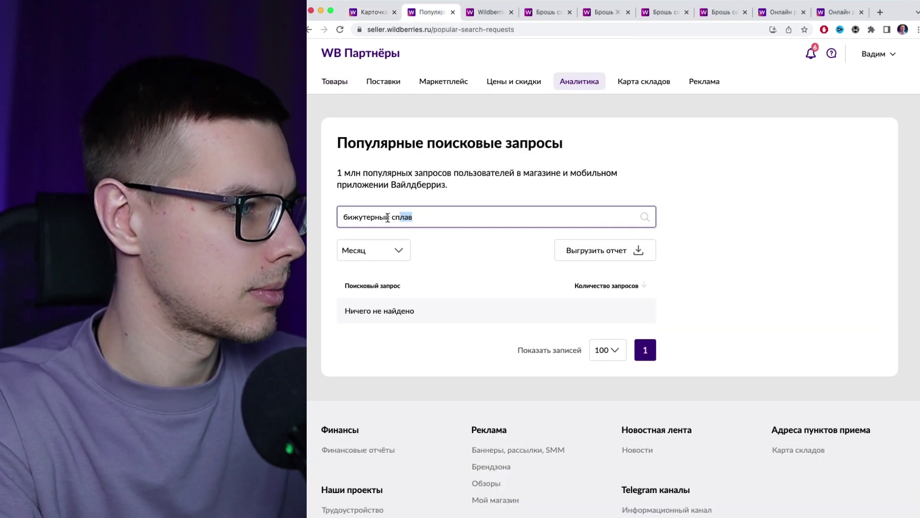
pyautogui.moveTo(415, 217); pyautogui.dragTo(335, 219)
pyautogui.write('брошь')
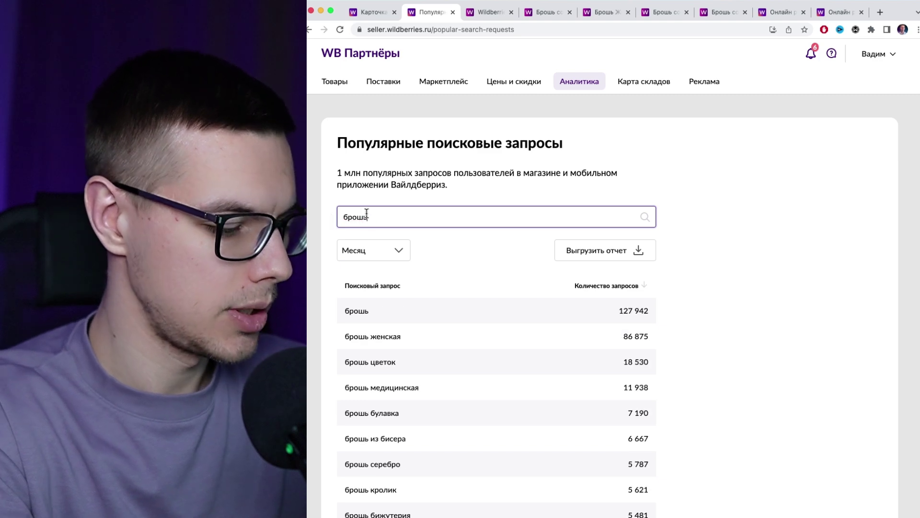
pyautogui.press('BackSpace')
pyautogui.write('и')
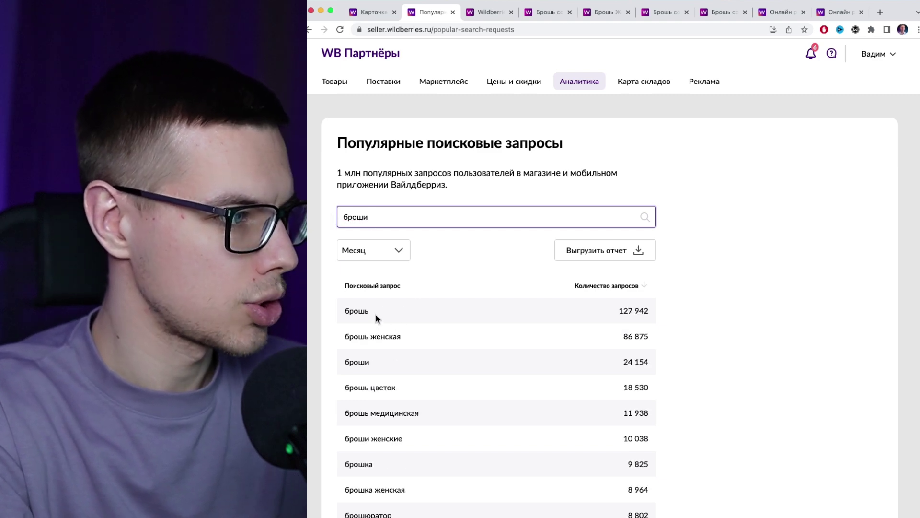
pyautogui.moveTo(649, 312); pyautogui.dragTo(618, 314)
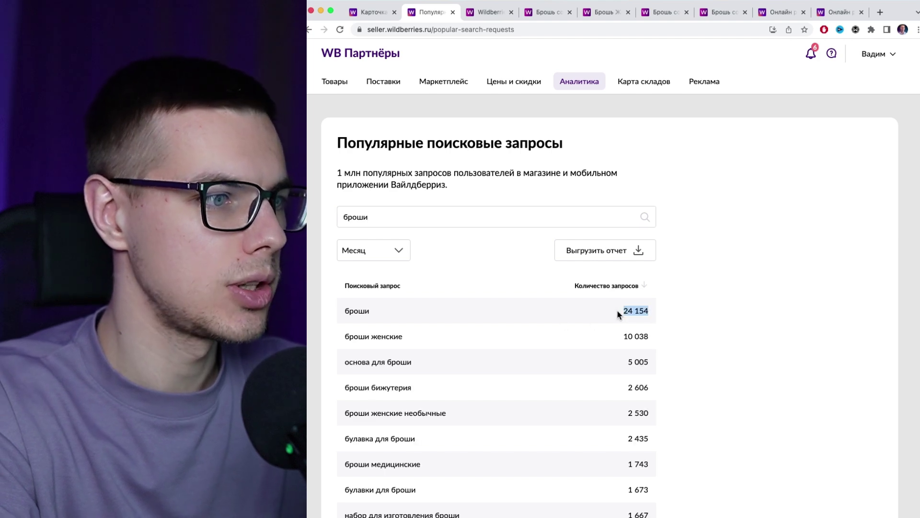
pyautogui.click(384, 13)
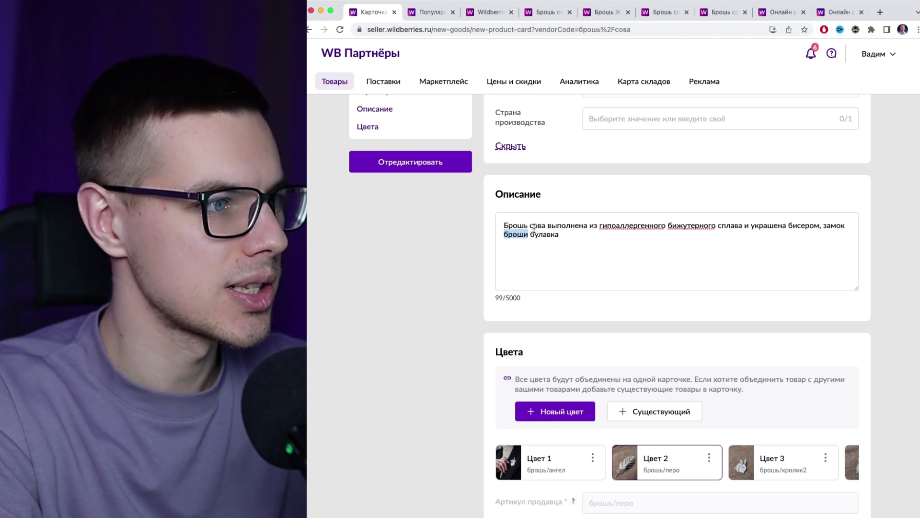
# - End the Описание sentence after "булавка" with a period and start a new sentence with "Брошка сова"
pyautogui.click(565, 234)
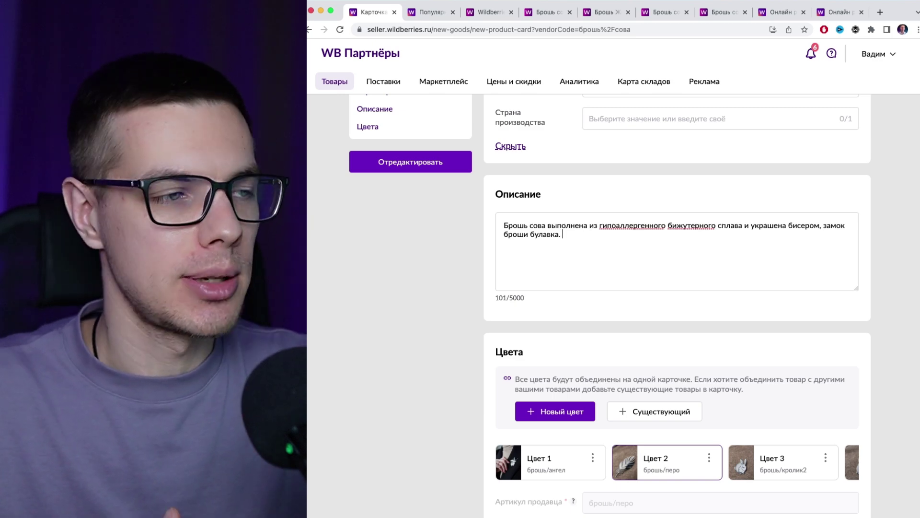
pyautogui.write('Бр')
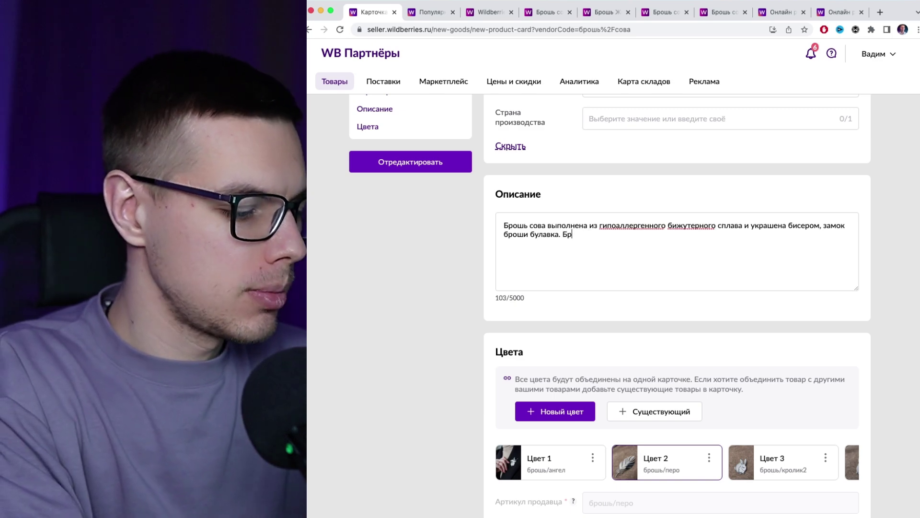
pyautogui.write('ошка сова')
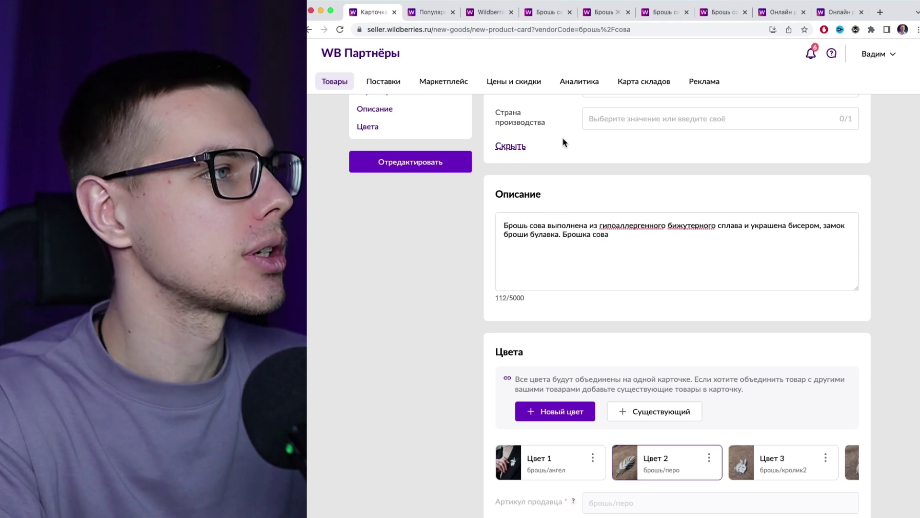
# - Search the popular queries for "брошка" and "брошка сова" to check how often each is requested
pyautogui.click(430, 13)
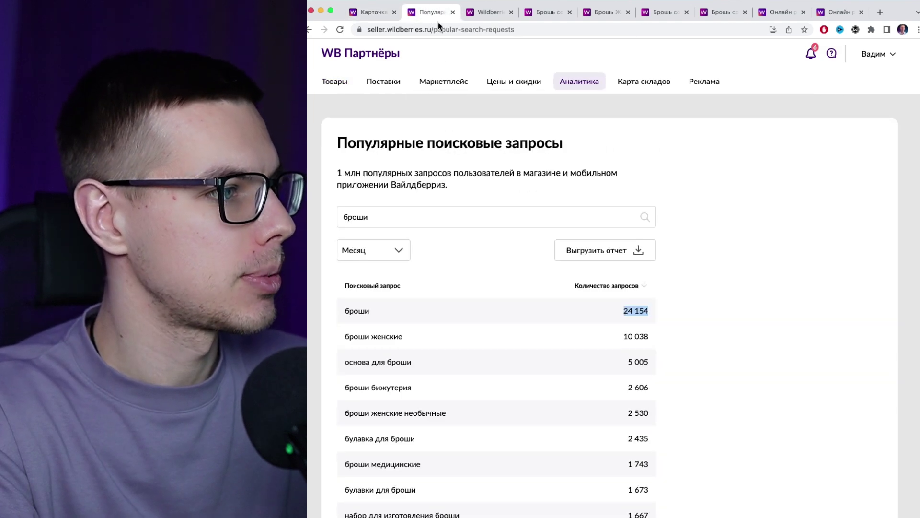
pyautogui.click(382, 209)
pyautogui.press('BackSpace')
pyautogui.write('ка')
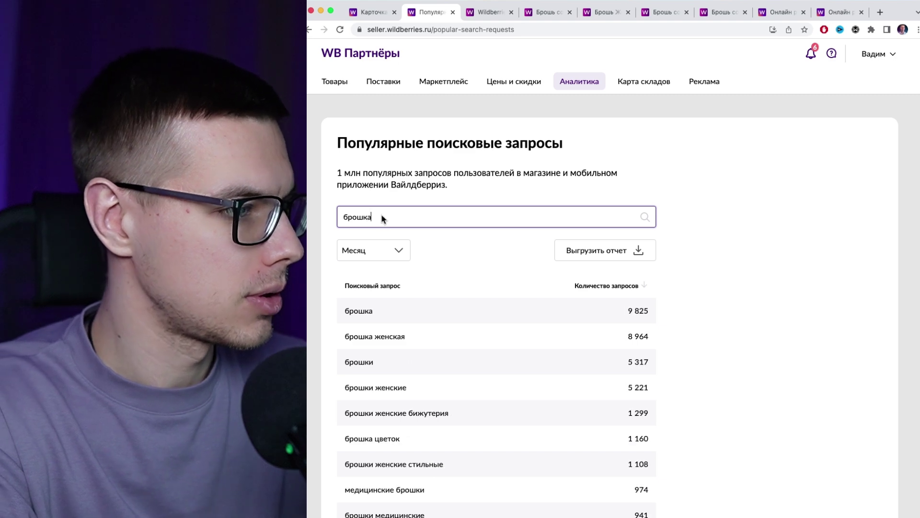
pyautogui.moveTo(646, 314); pyautogui.dragTo(625, 313)
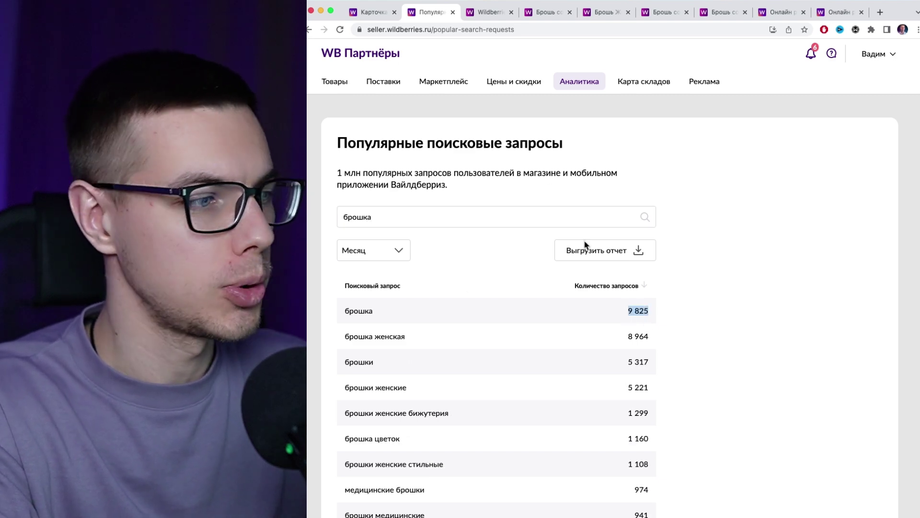
pyautogui.click(422, 211)
pyautogui.write('сова')
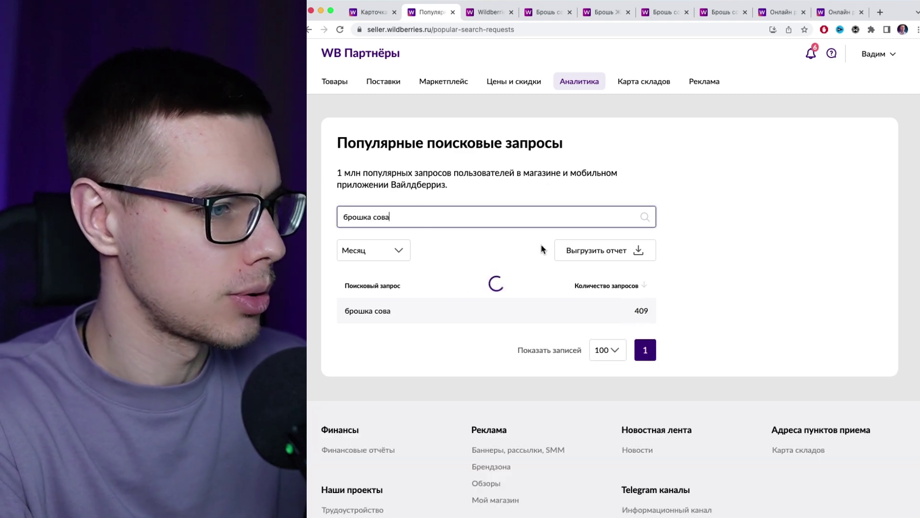
pyautogui.press('BackSpace')
pyautogui.press('BackSpace')
pyautogui.press('BackSpace')
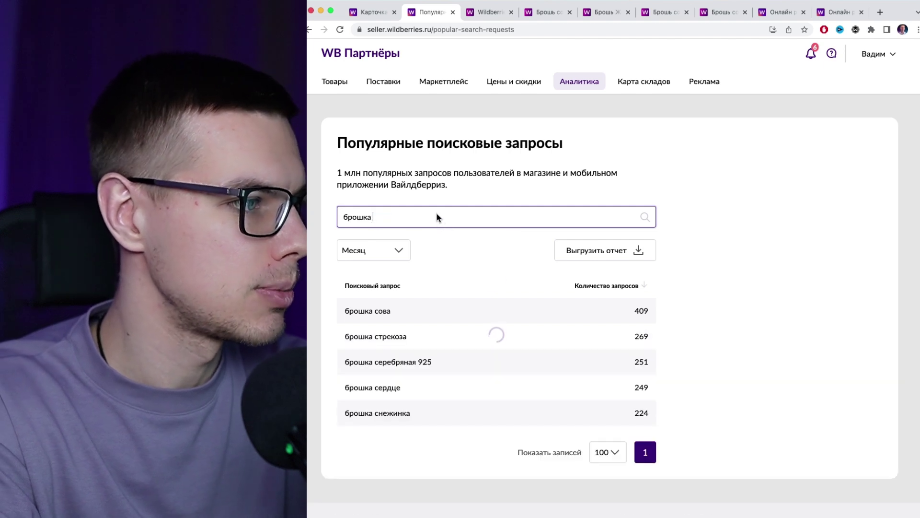
# - Return to the product card and continue the Описание after "Брошка сова" with "дополнит ваш образ:"
pyautogui.click(372, 12)
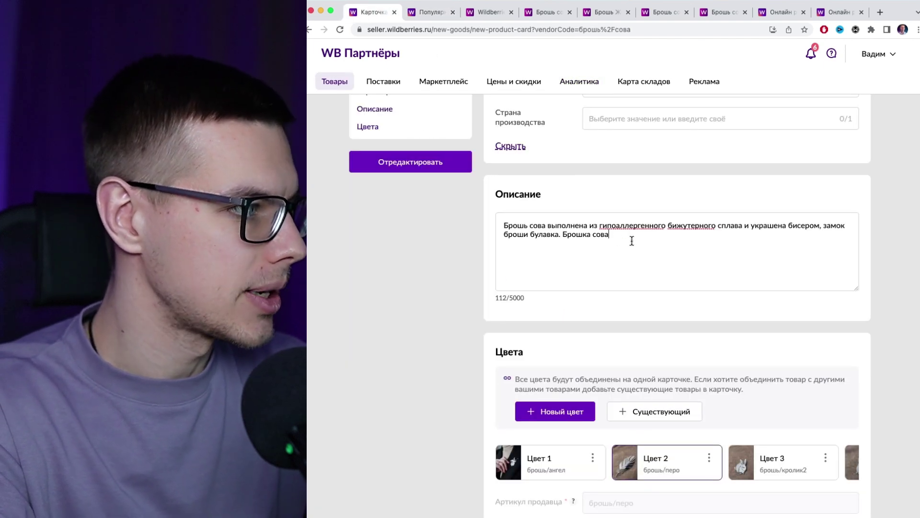
pyautogui.write('дополнит ваш образ')
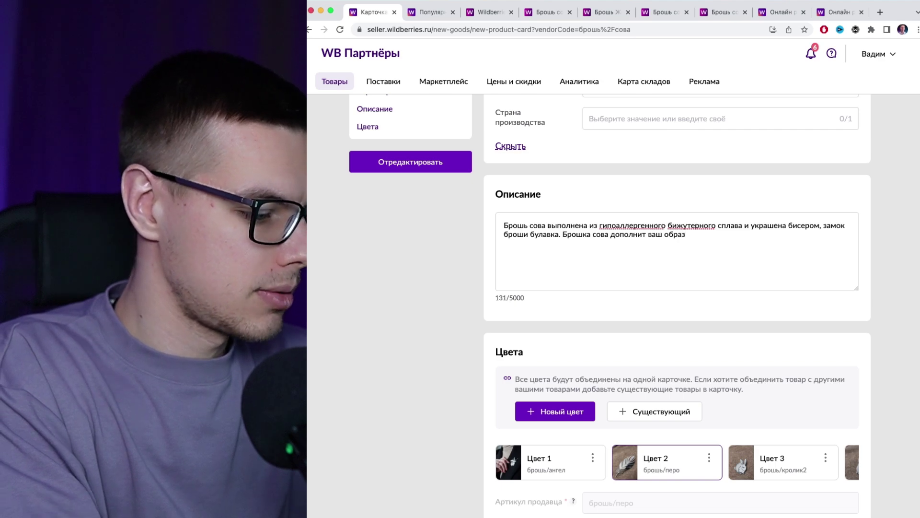
pyautogui.write(':')
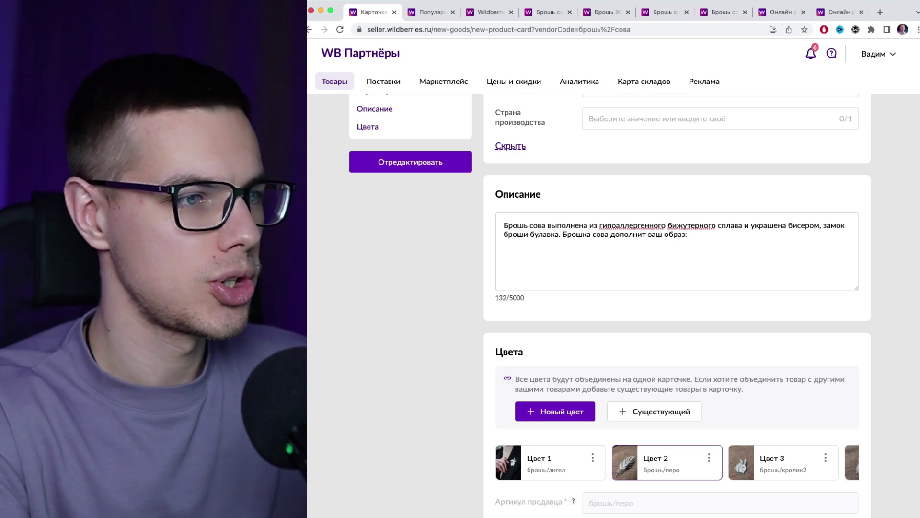
# - Search the popular queries for "брошь на" and examine which garments and accessories buyers look for brooches for
pyautogui.click(437, 13)
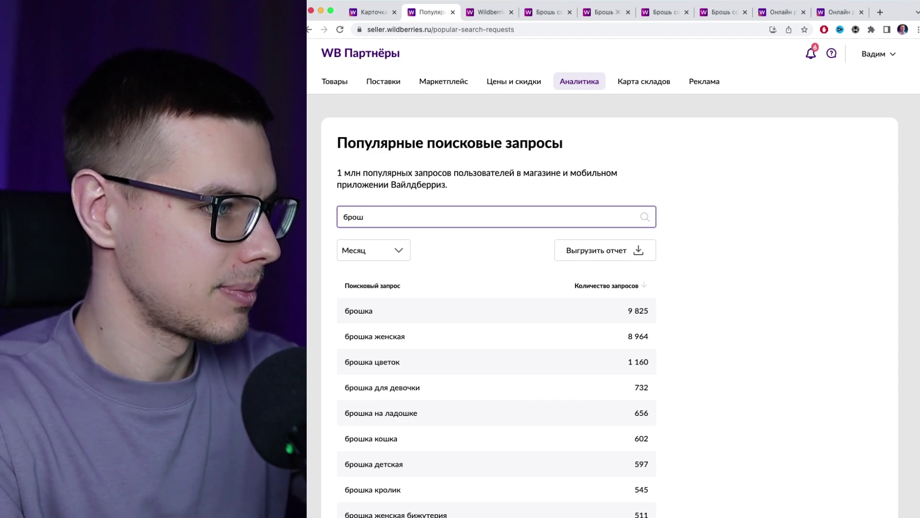
pyautogui.write('ь на')
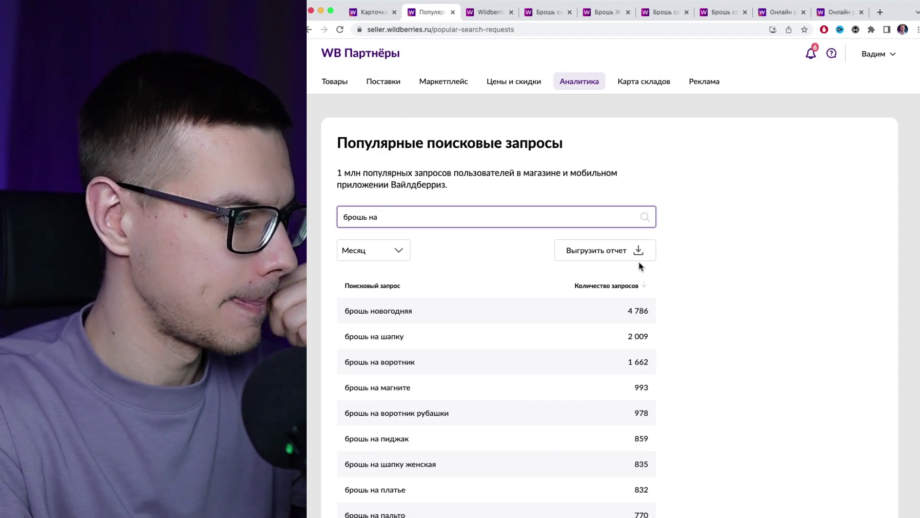
pyautogui.scroll(-2, 691, 267)
pyautogui.moveTo(419, 310); pyautogui.dragTo(390, 311)
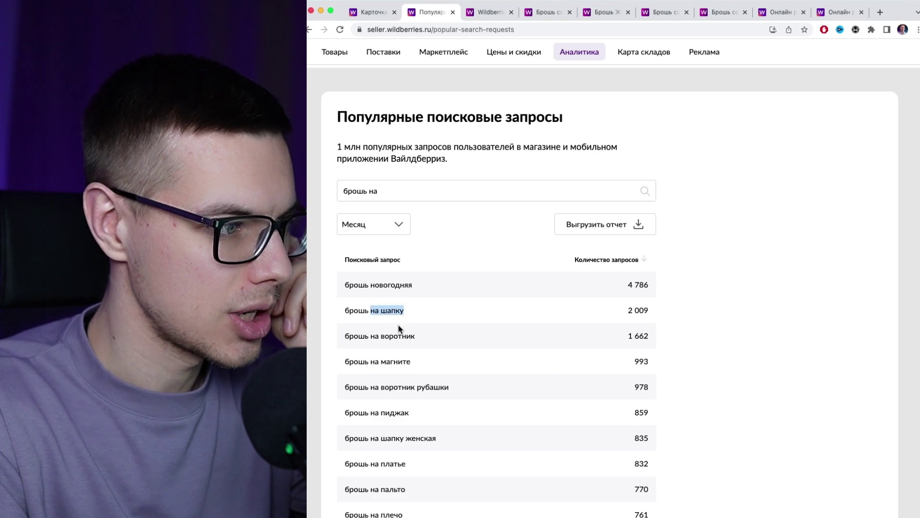
pyautogui.moveTo(411, 362); pyautogui.dragTo(378, 360)
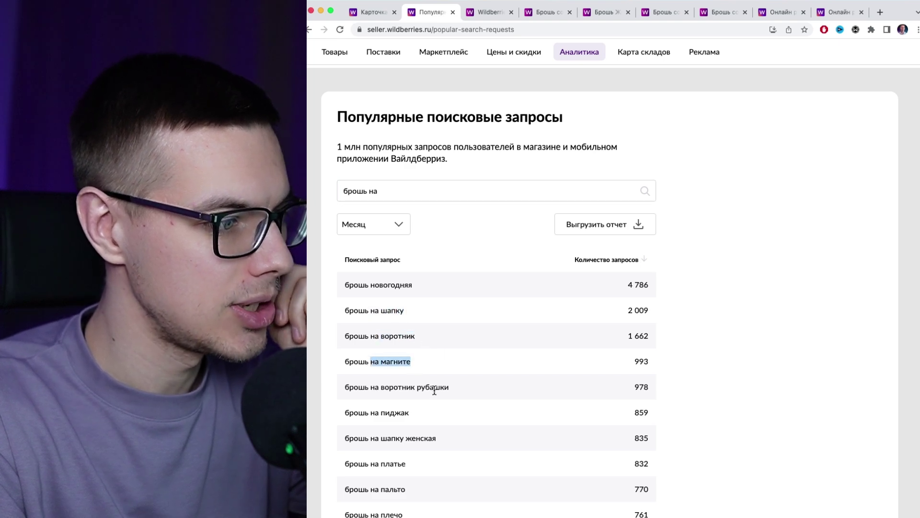
pyautogui.moveTo(449, 388); pyautogui.dragTo(370, 389)
pyautogui.scroll(-3, 637, 311)
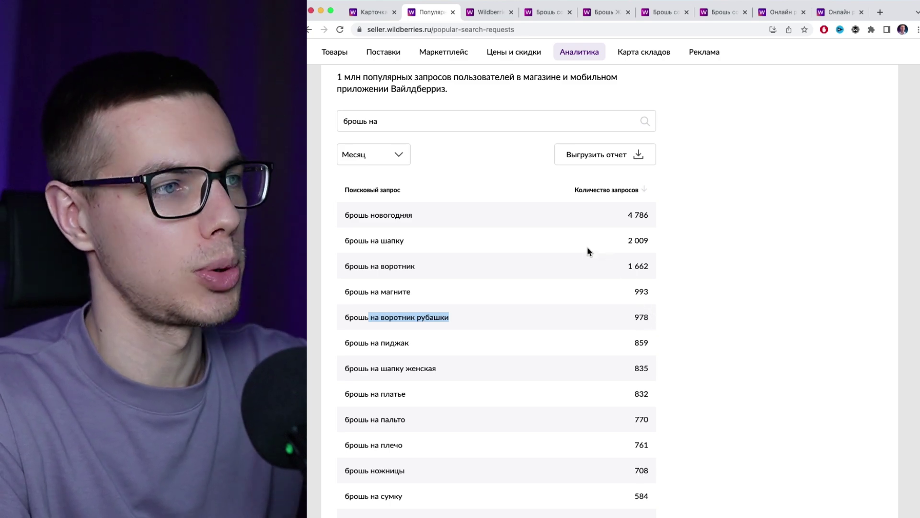
# - Complete the Описание sentence on the product card with "на платье, на воротник рубашки, на пальто, на пиджак, на шапку, на сумку."
pyautogui.hotkey('ctrl', 'shift', 'Tab')
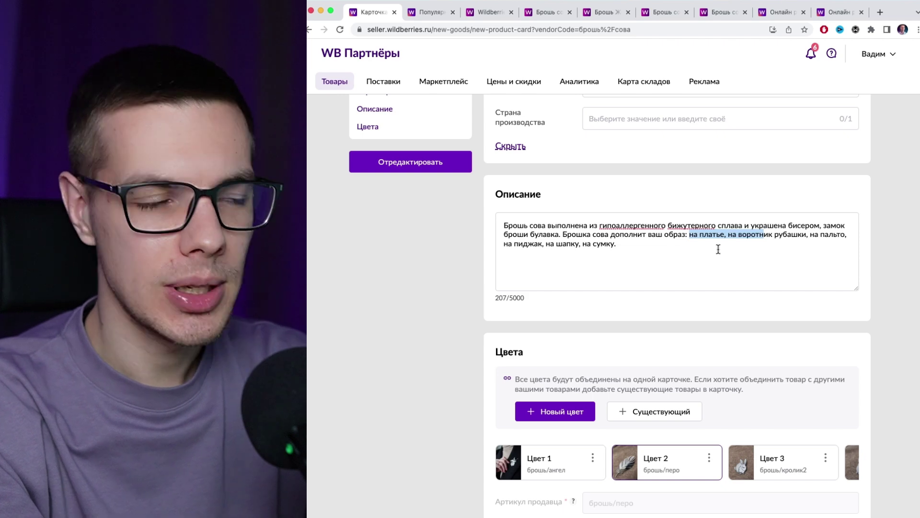
pyautogui.press('Down')
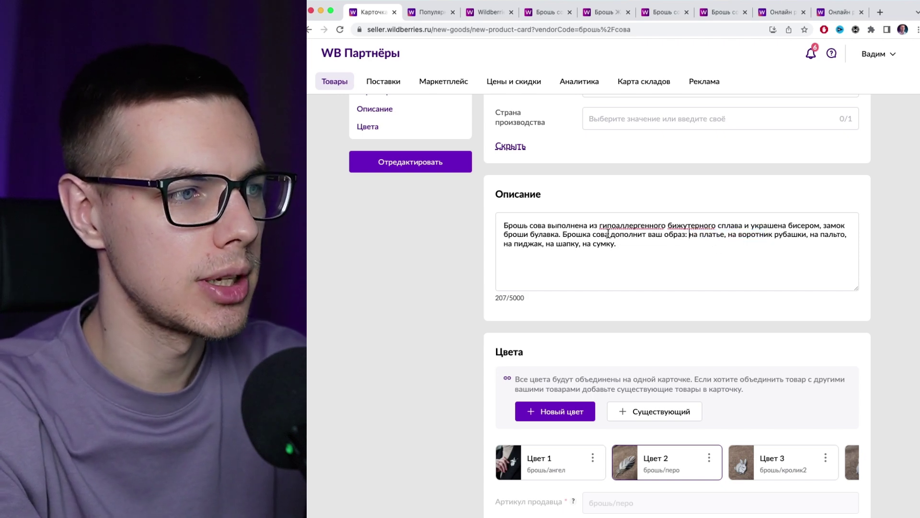
# - Append to Описание: "Сова символизирует мудрость, поэтому будет хорошим подарком маме, сестре, бабушке, коллеге, учителю на праздник 8 марта, день всех влюбленных, новый год, рождество и другие."
pyautogui.click(692, 236)
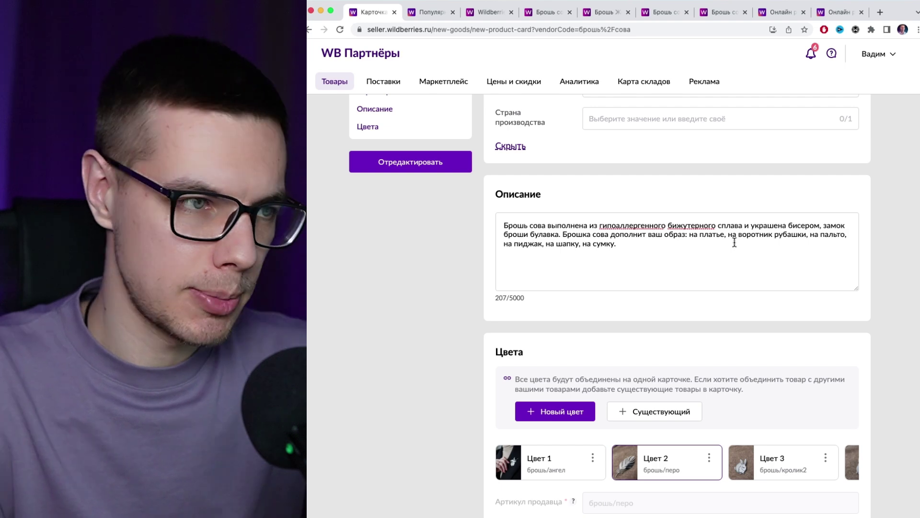
pyautogui.click(664, 250)
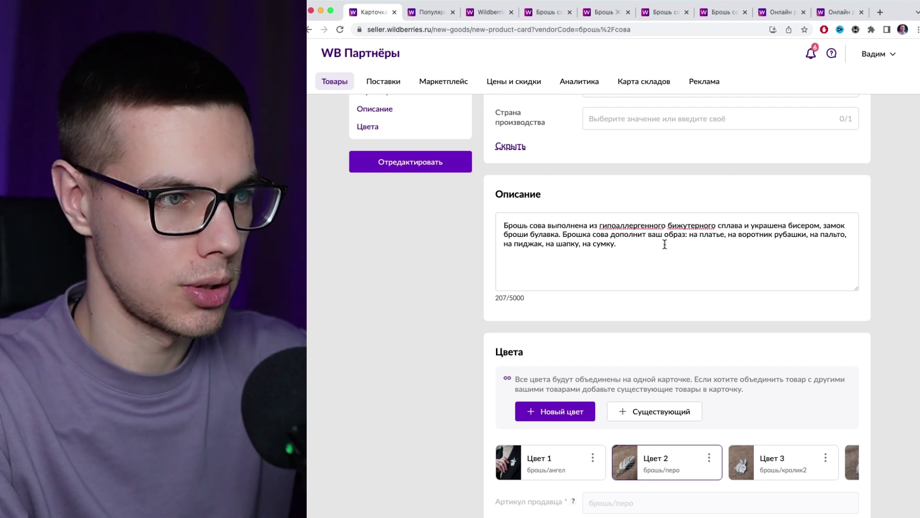
pyautogui.write('Сова символизирует мудрость, поэтому будет хорошим подарком маме, сестре, бабушке, коллеге, учителю на праздник 8 марта, день всех влюбленных, новый год, рождество и другие.')
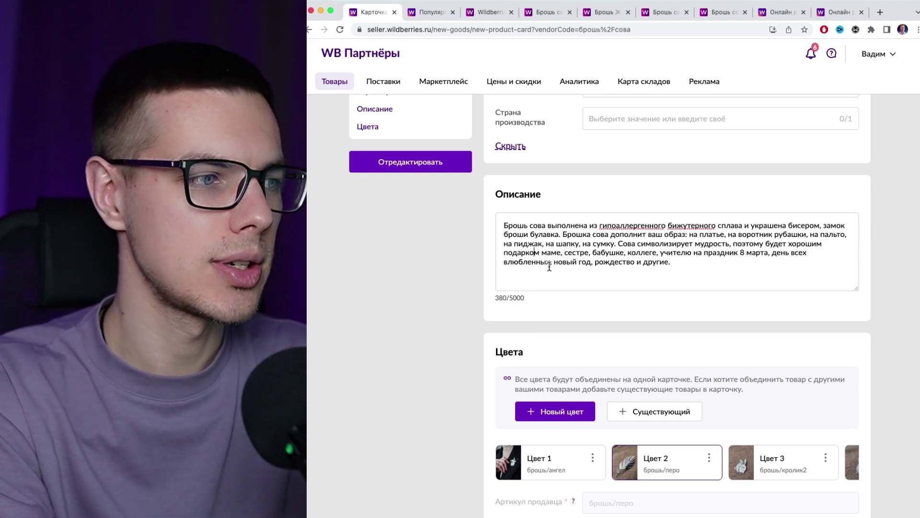
# - Insert ", 1 сентября" after "рождество" in the list of gift occasions in the Описание
pyautogui.click(637, 262)
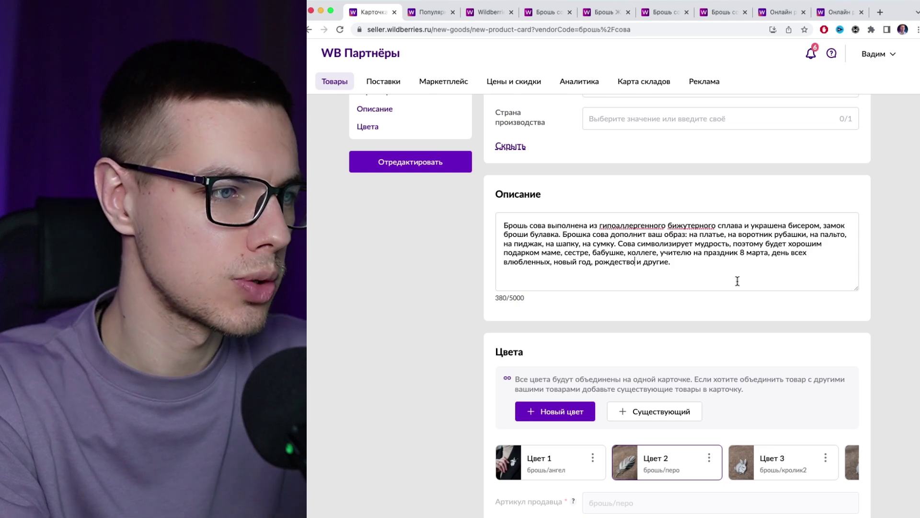
pyautogui.write(', 1 сентября')
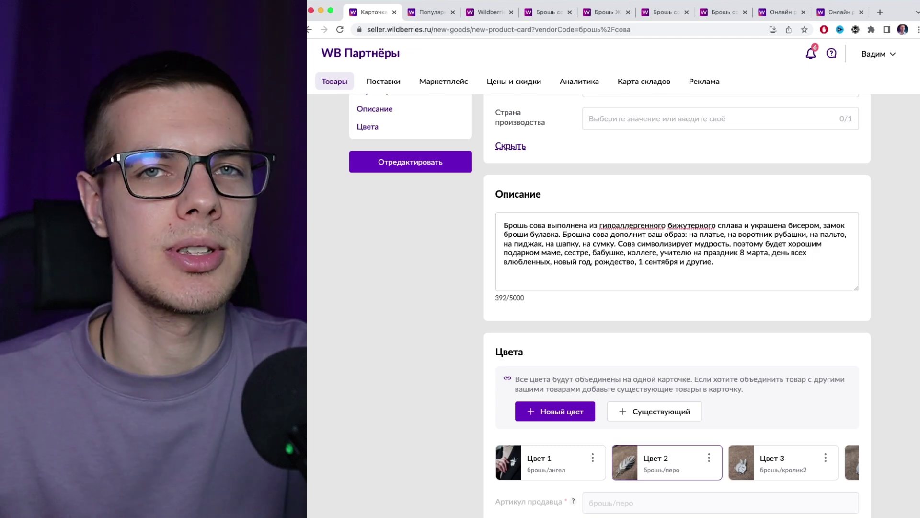
pyautogui.scroll(-15, 672, 282)
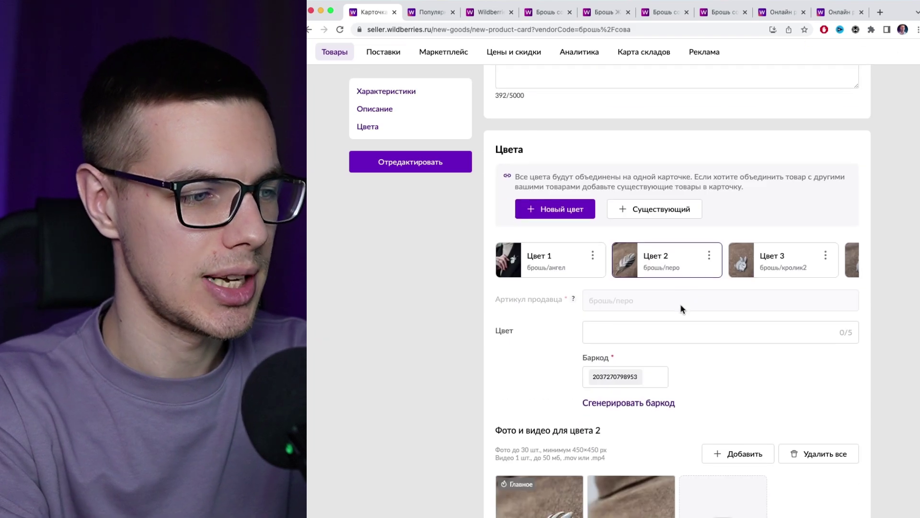
pyautogui.scroll(10, 678, 351)
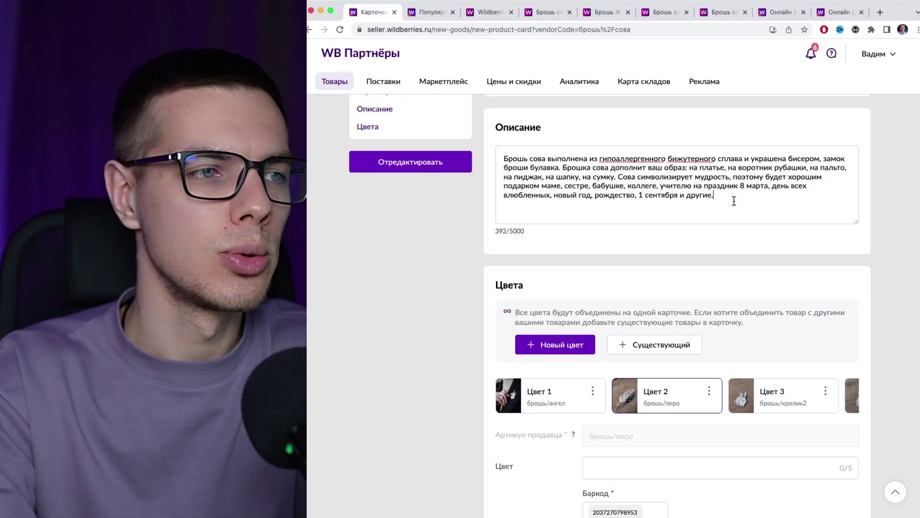
# - Replace the whole Описание with the description copied from the competitor's "Жемчужная сова" brooch page
pyautogui.moveTo(716, 195); pyautogui.dragTo(497, 149)
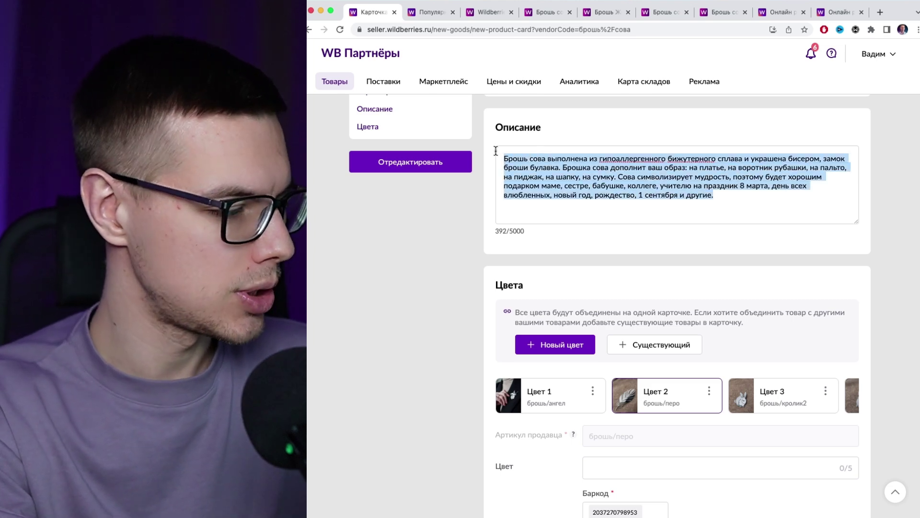
pyautogui.press('super+Tab')
pyautogui.click(600, 12)
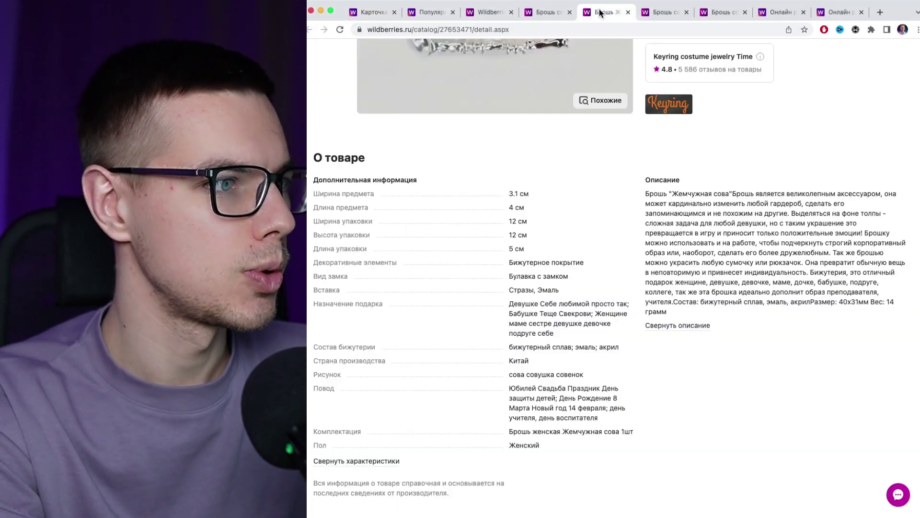
pyautogui.moveTo(678, 310); pyautogui.dragTo(647, 194)
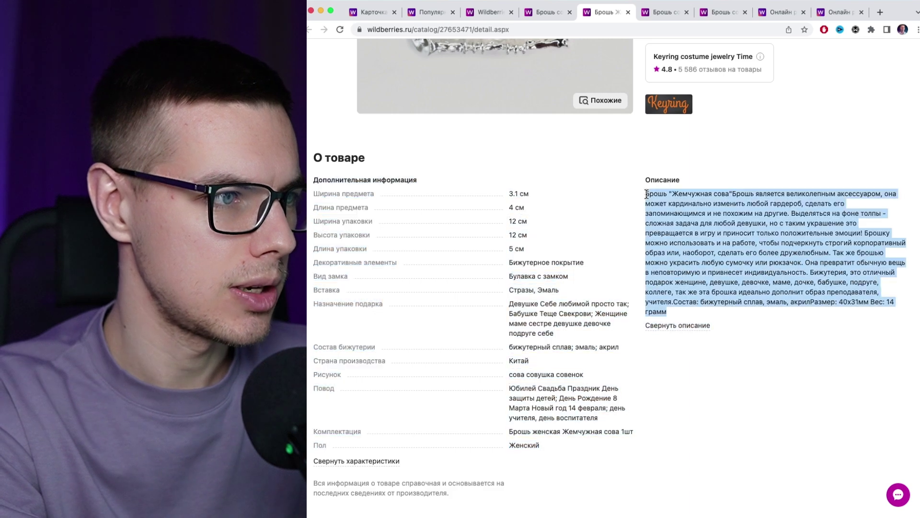
pyautogui.press('super+c')
pyautogui.press('super+1')
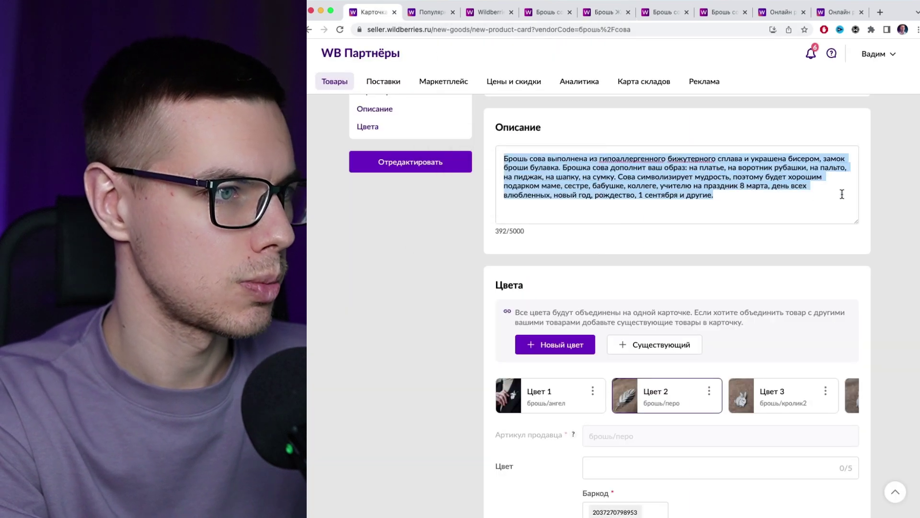
pyautogui.press('super+v')
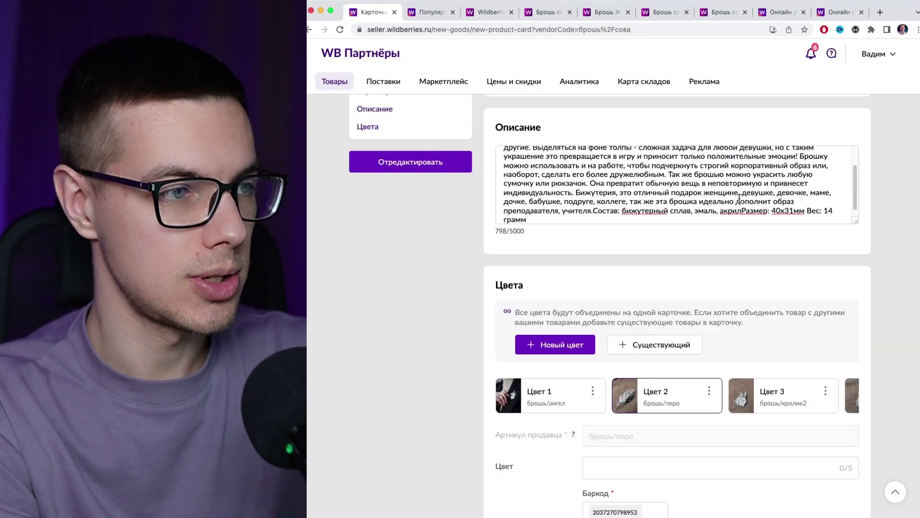
# - Return to the product card and undo the pasted competitor description in the Описание
pyautogui.click(553, 16)
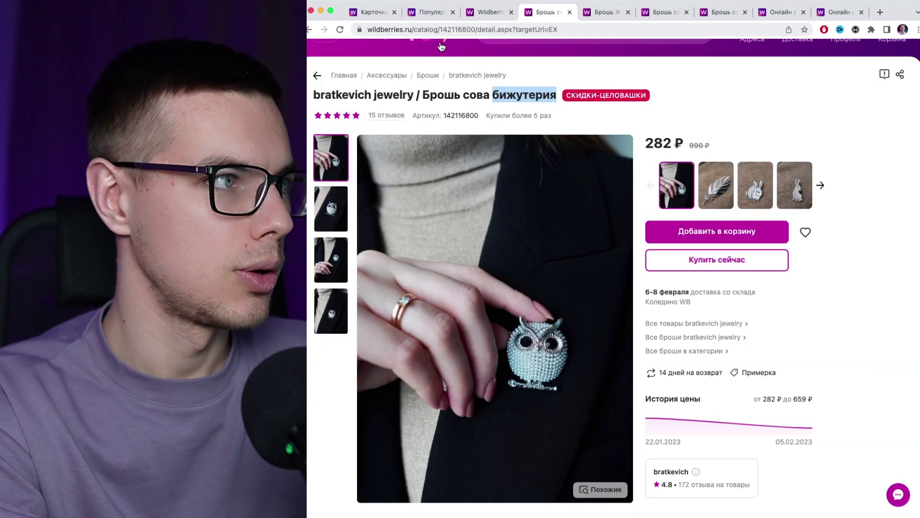
pyautogui.click(367, 11)
pyautogui.press('super+z')
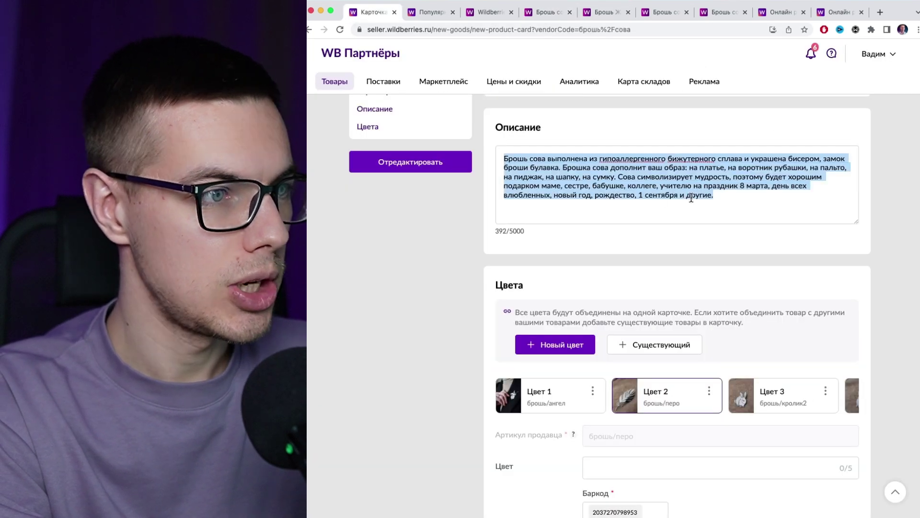
pyautogui.click(717, 194)
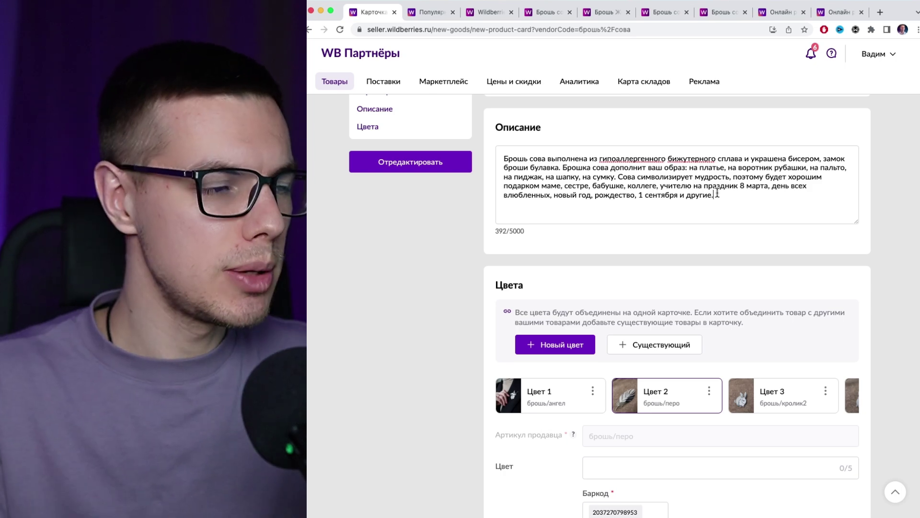
# - Review the card's characteristics and go through its colour variants to the photos and characteristics of Цвет 6 (брошь/сова)
pyautogui.scroll(10, 718, 211)
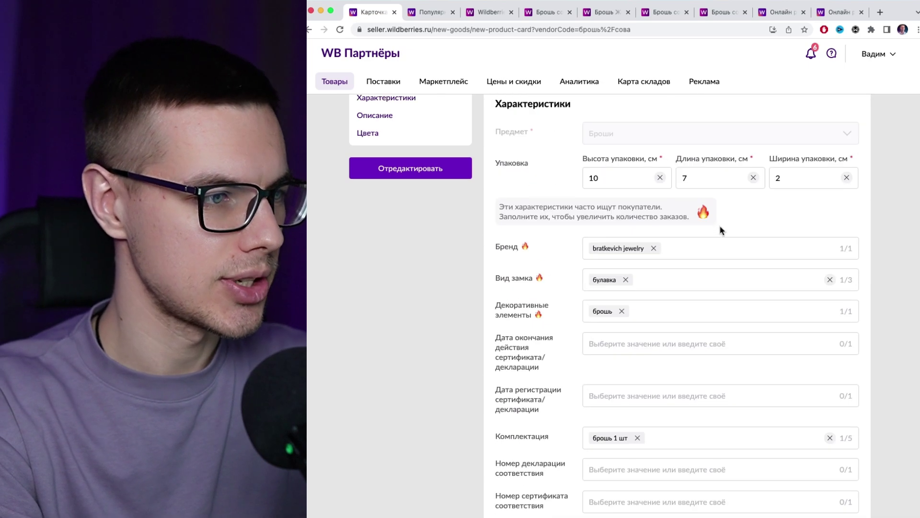
pyautogui.scroll(-15, 721, 233)
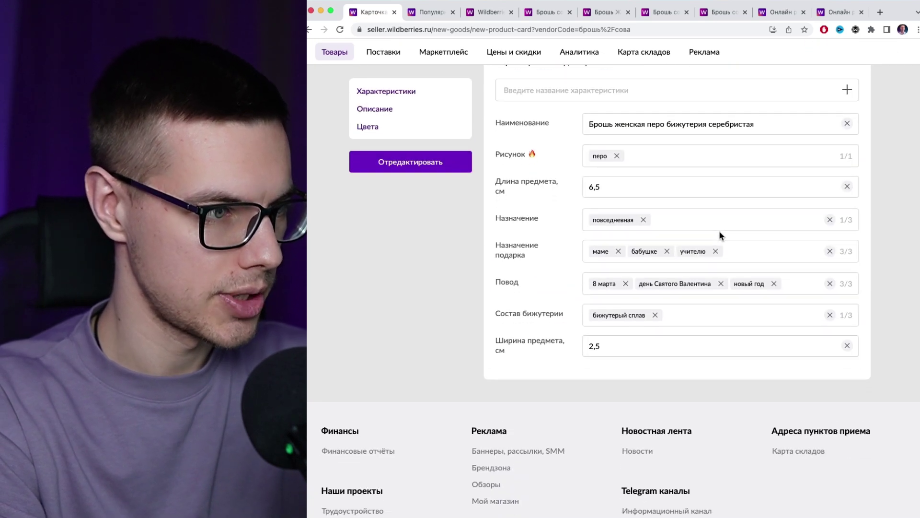
pyautogui.scroll(10, 718, 235)
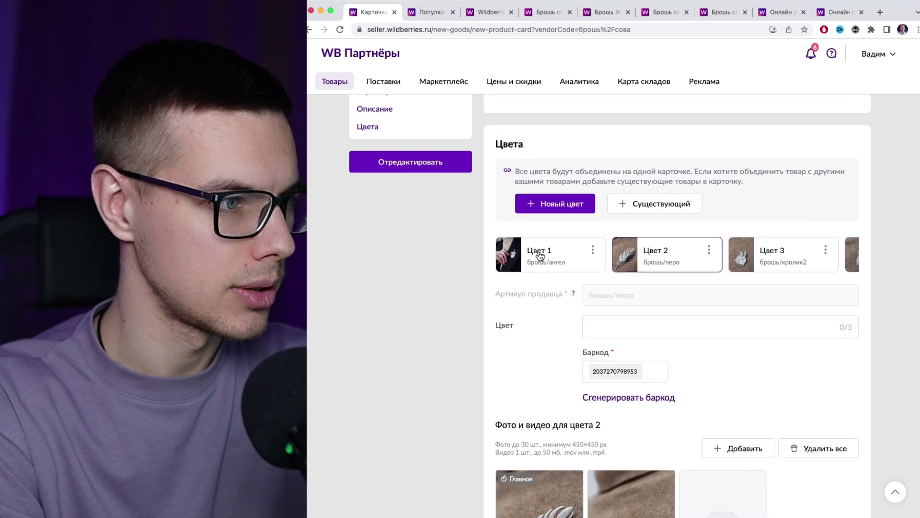
pyautogui.click(533, 259)
pyautogui.scroll(-4, 626, 265)
pyautogui.scroll(4, 806, 236)
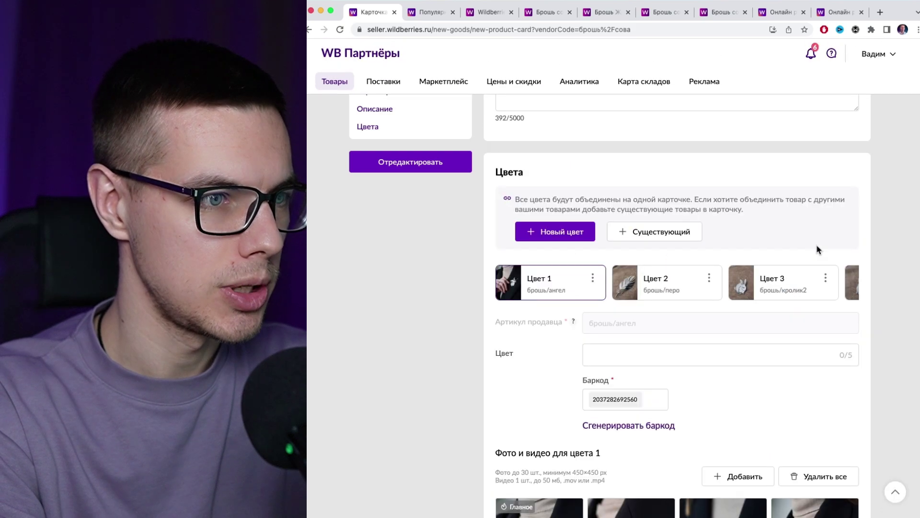
pyautogui.click(801, 288)
pyautogui.click(818, 286)
pyautogui.click(844, 287)
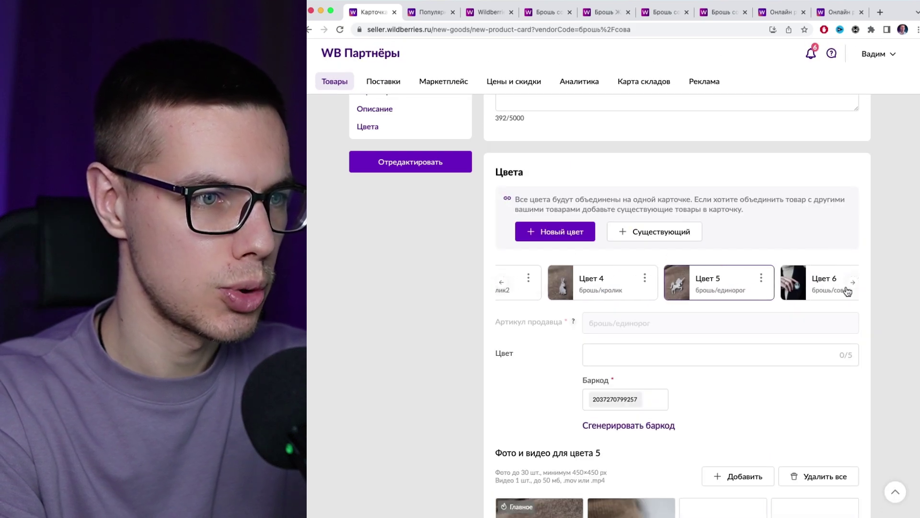
pyautogui.click(834, 288)
pyautogui.scroll(-10, 911, 283)
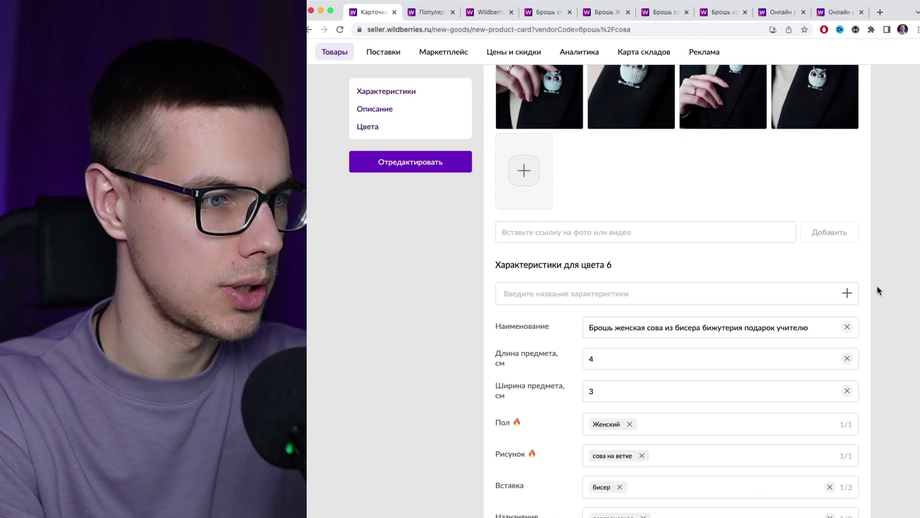
# - Save the edited product card and look over the ratings in the list of created cards
pyautogui.click(409, 165)
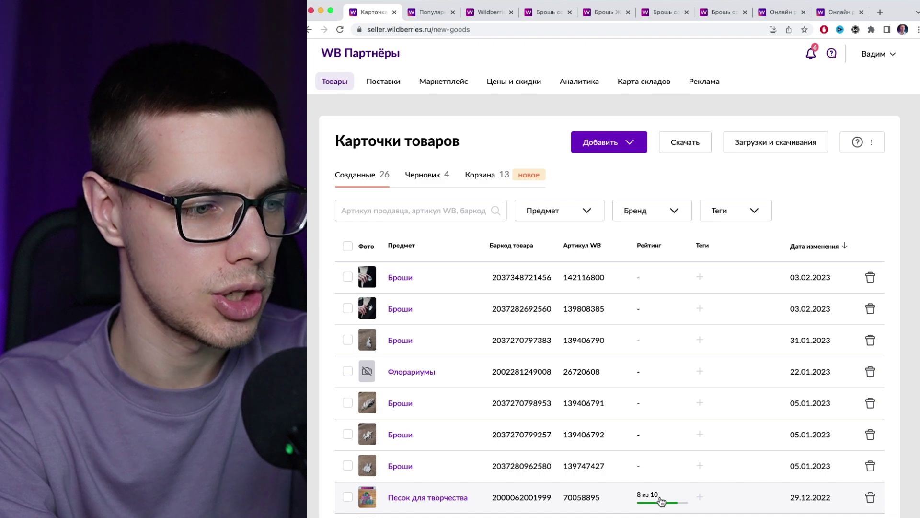
pyautogui.scroll(-3, 661, 501)
pyautogui.scroll(3, 680, 315)
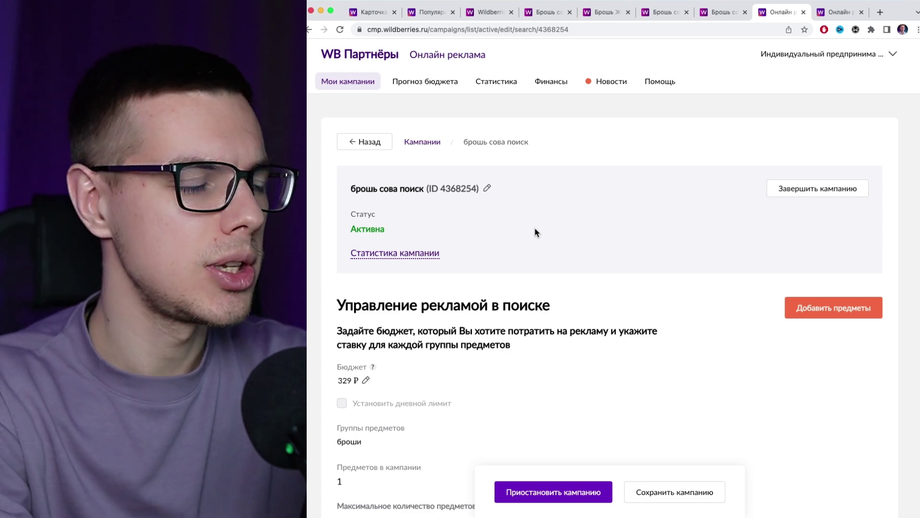
# - Examine the full list of Ключевые фразы in the "брошь сова поиск" advertising campaign for phrases that trigger the brooch's impressions
pyautogui.scroll(-1, 536, 232)
pyautogui.scroll(-10, 538, 229)
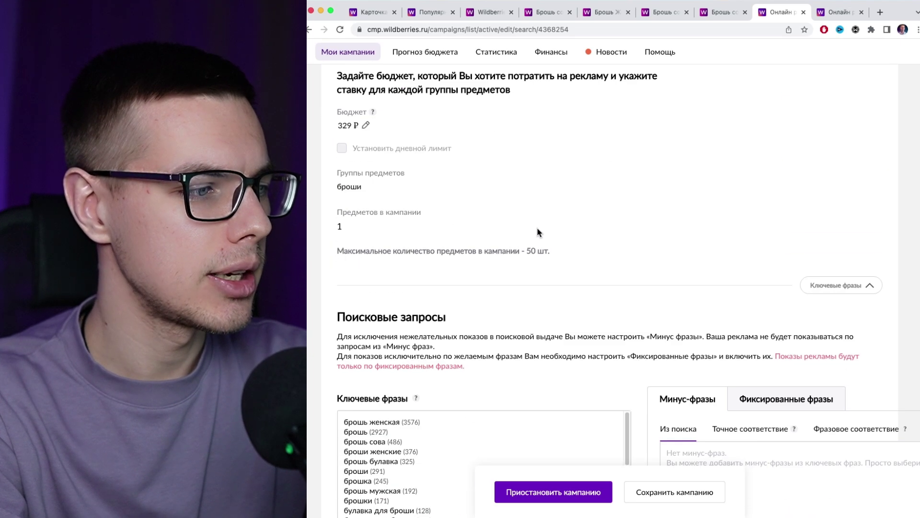
pyautogui.scroll(-2, 391, 301)
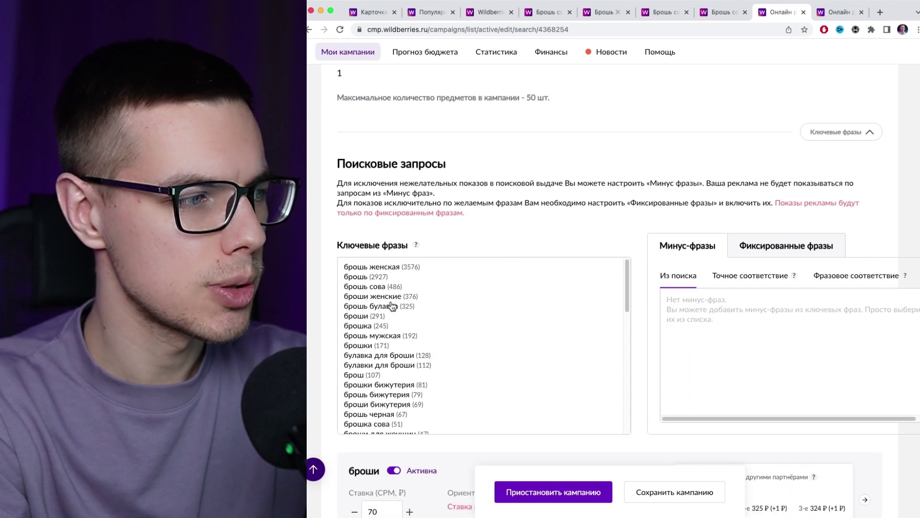
pyautogui.scroll(-5, 381, 334)
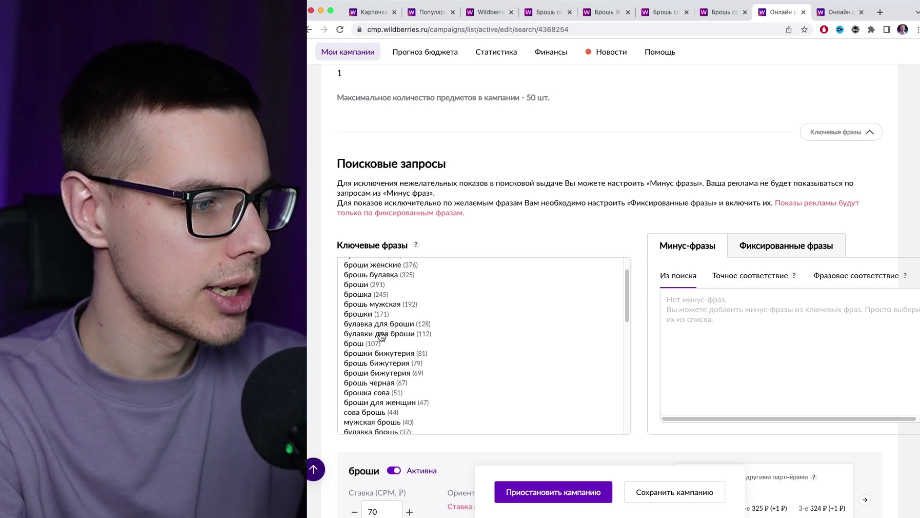
pyautogui.scroll(-1, 381, 335)
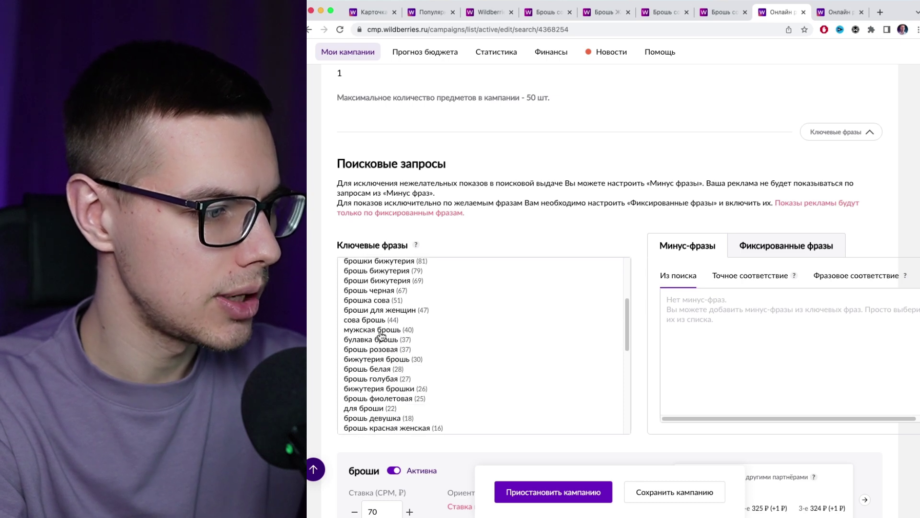
pyautogui.scroll(-1, 381, 335)
pyautogui.scroll(-1, 381, 335)
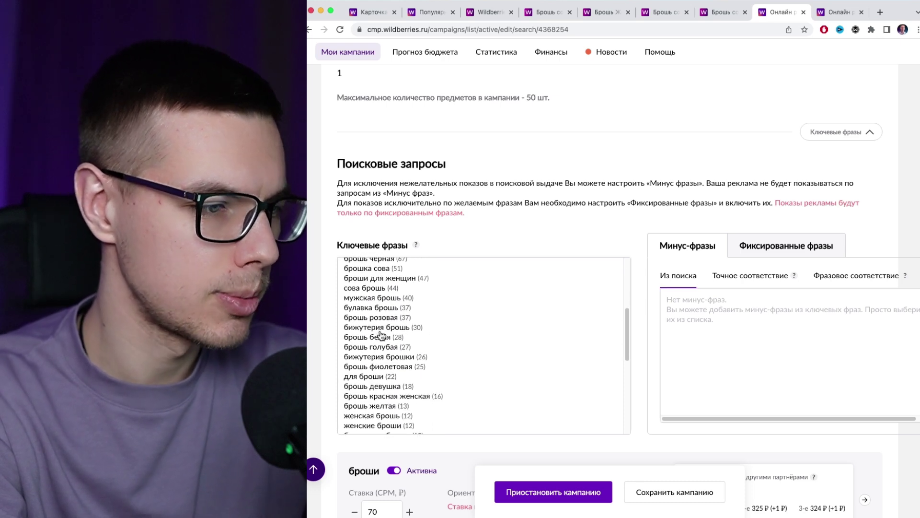
pyautogui.scroll(-4, 382, 333)
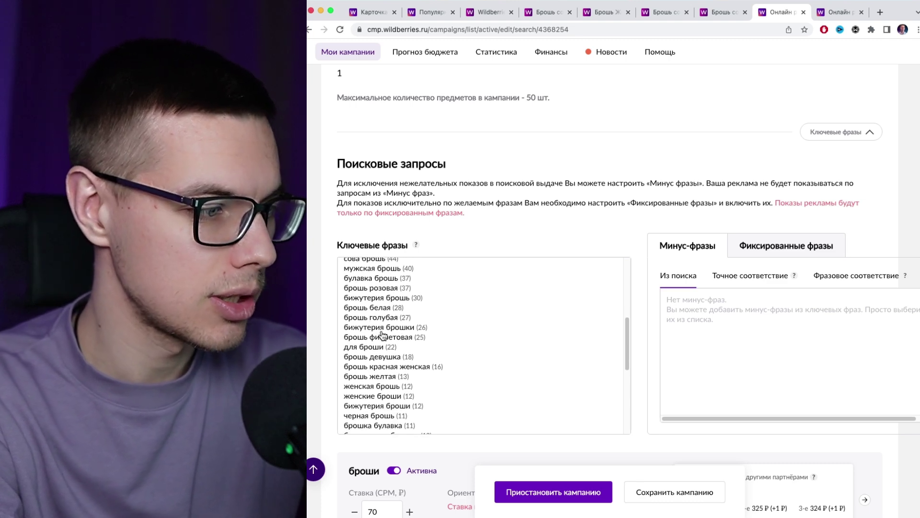
pyautogui.scroll(-9, 382, 334)
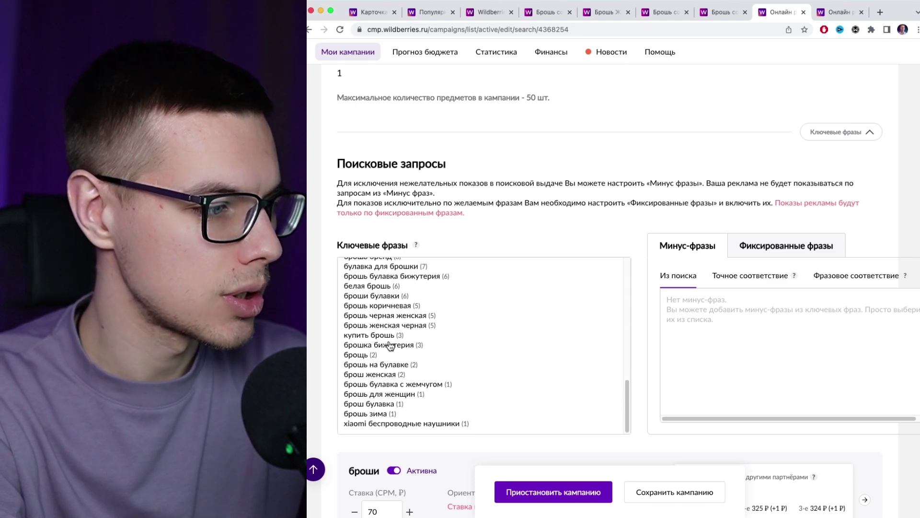
pyautogui.scroll(-2, 396, 354)
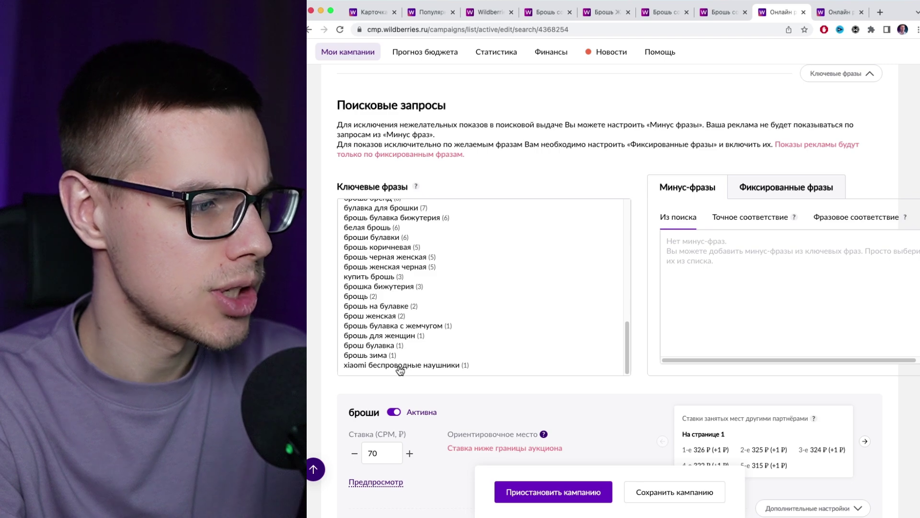
# - Open the key phrases for selection and examine the remaining phrases, the advertised owl brooch and the campaign's bid settings
pyautogui.click(400, 372)
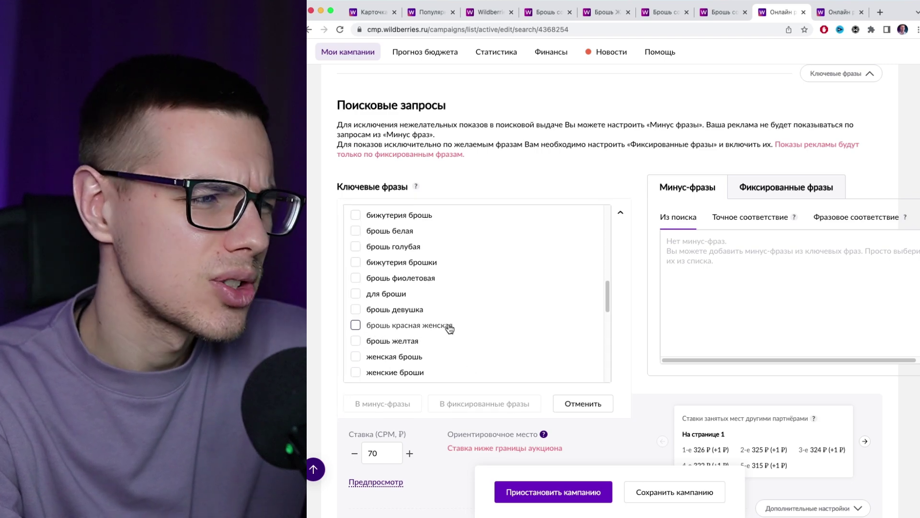
pyautogui.scroll(-10, 449, 328)
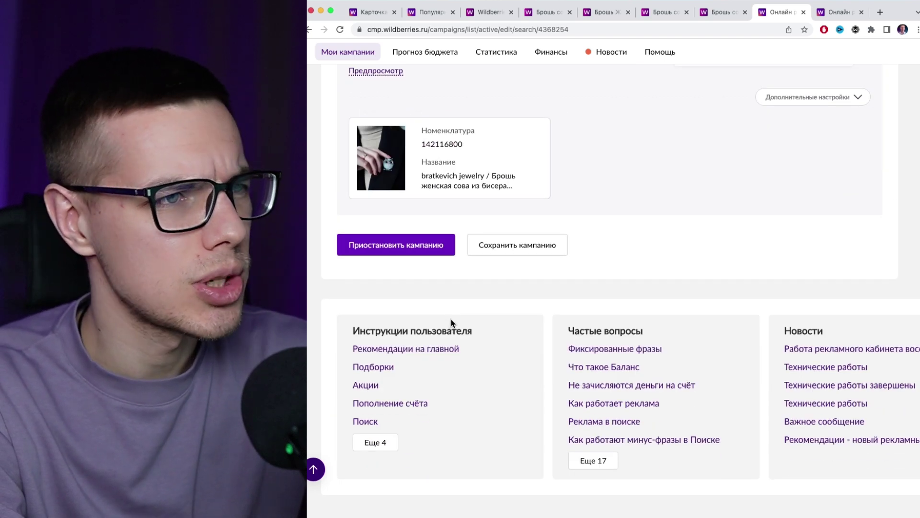
pyautogui.scroll(7, 452, 324)
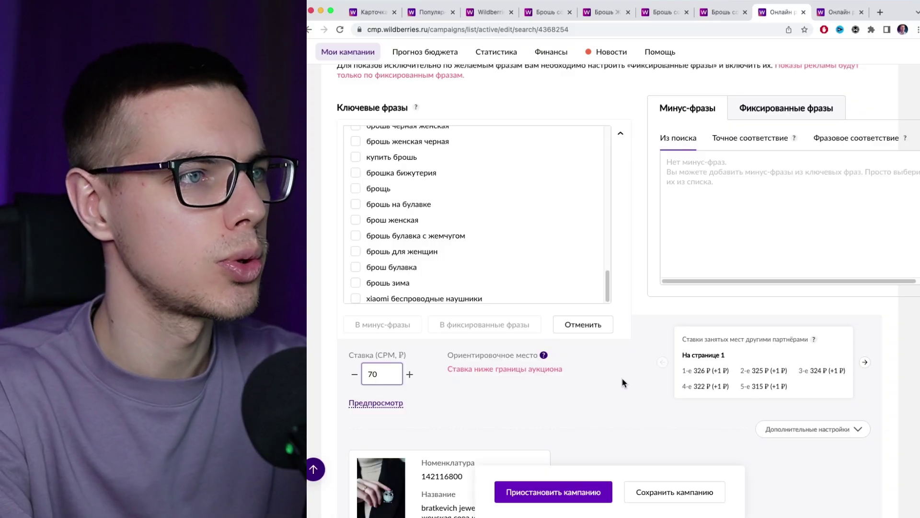
pyautogui.click(619, 380)
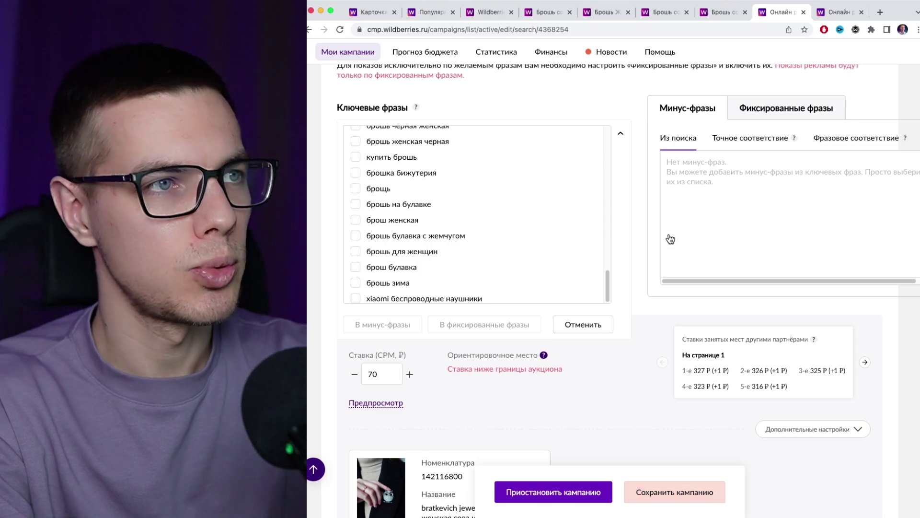